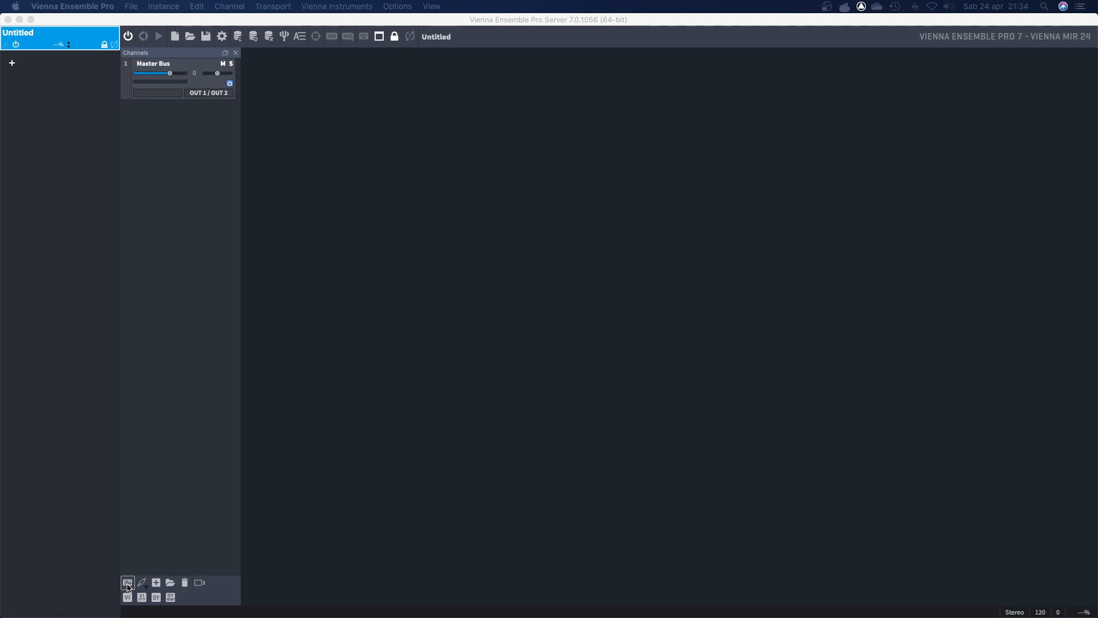
left_click(128, 583)
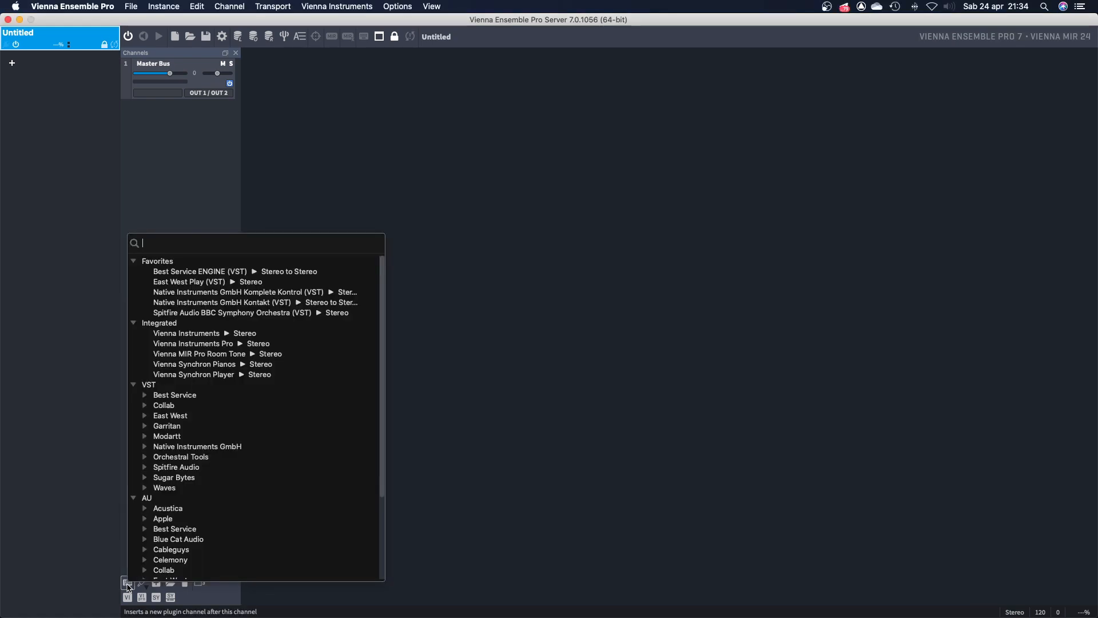
left_click(129, 584)
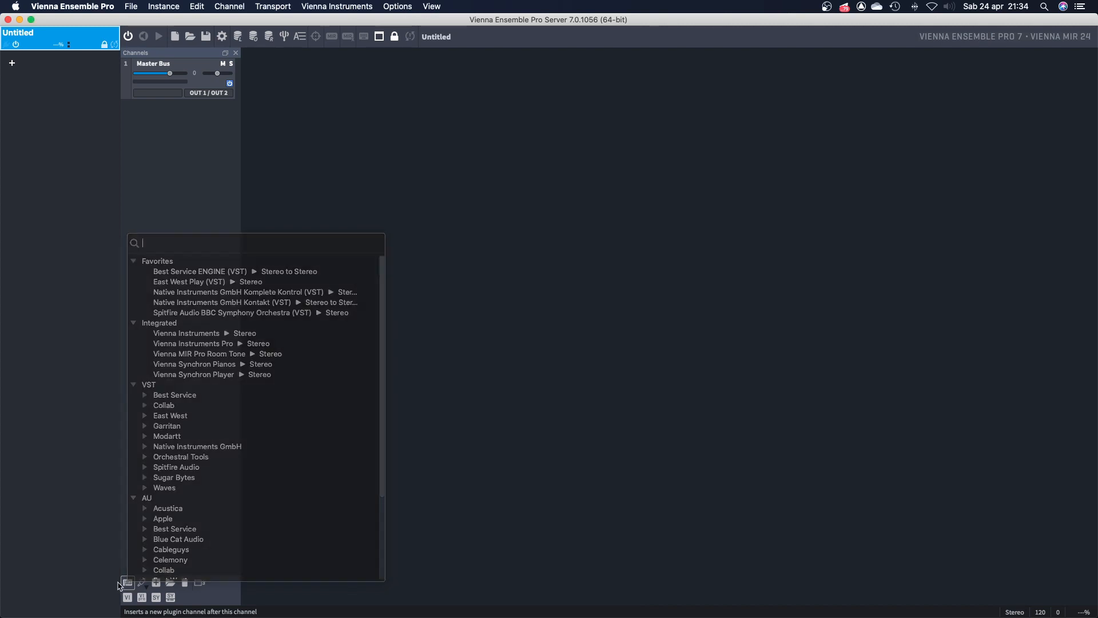
left_click(130, 584)
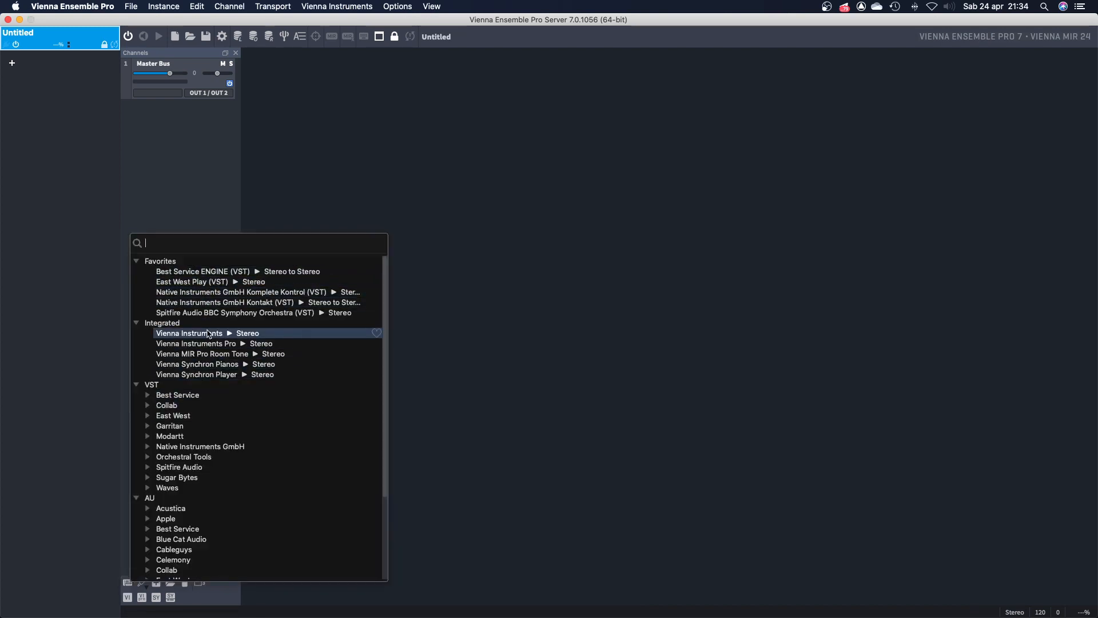
left_click(488, 276)
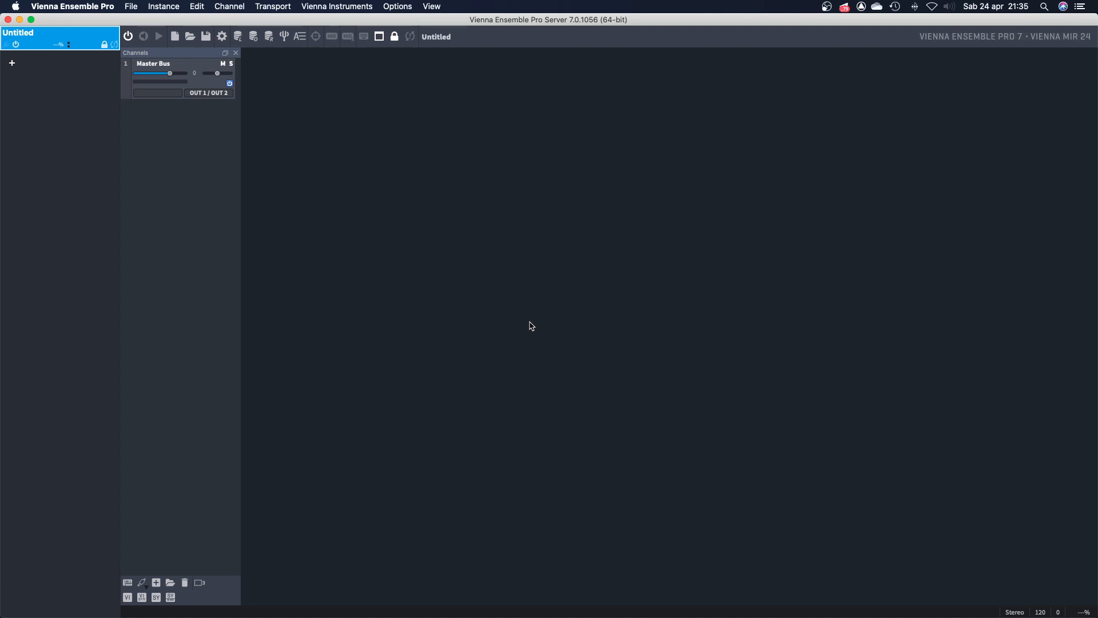
Add one instrument channel each for Vienna Instruments, Vienna Instruments Pro, Vienna Synchron Player and Vienna Synchron Pianos.
key("super+n")
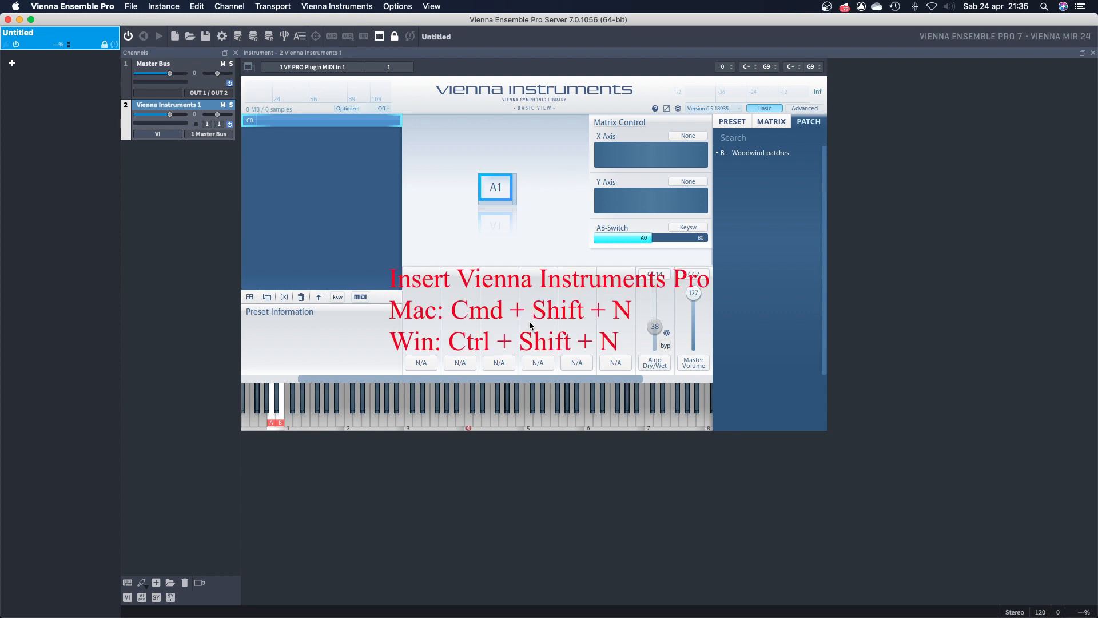
key("super+shift+n")
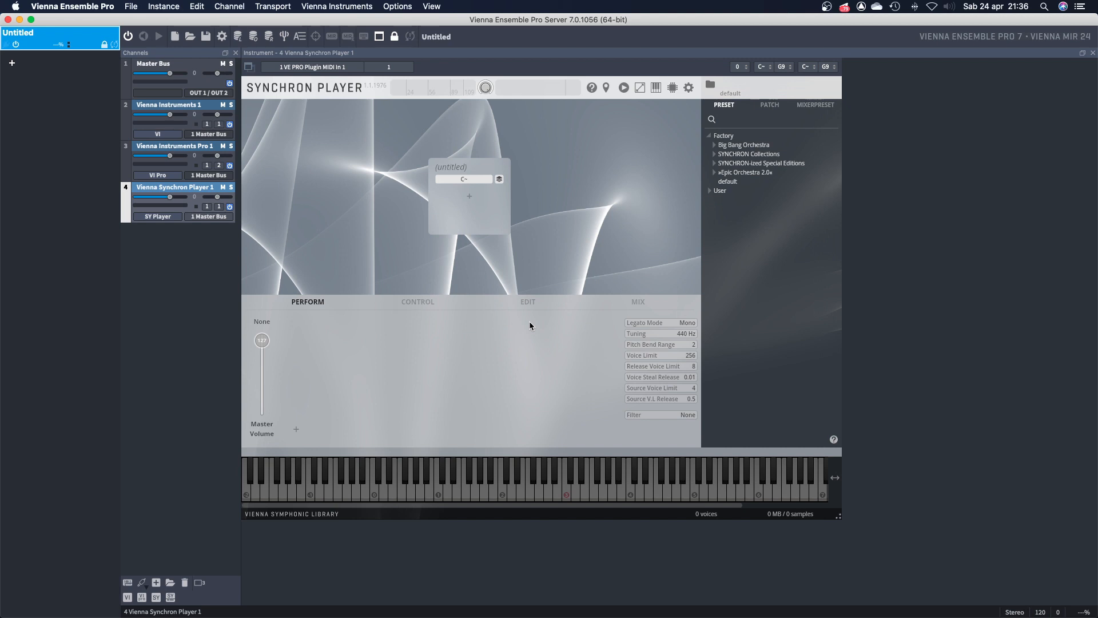
key("super+4")
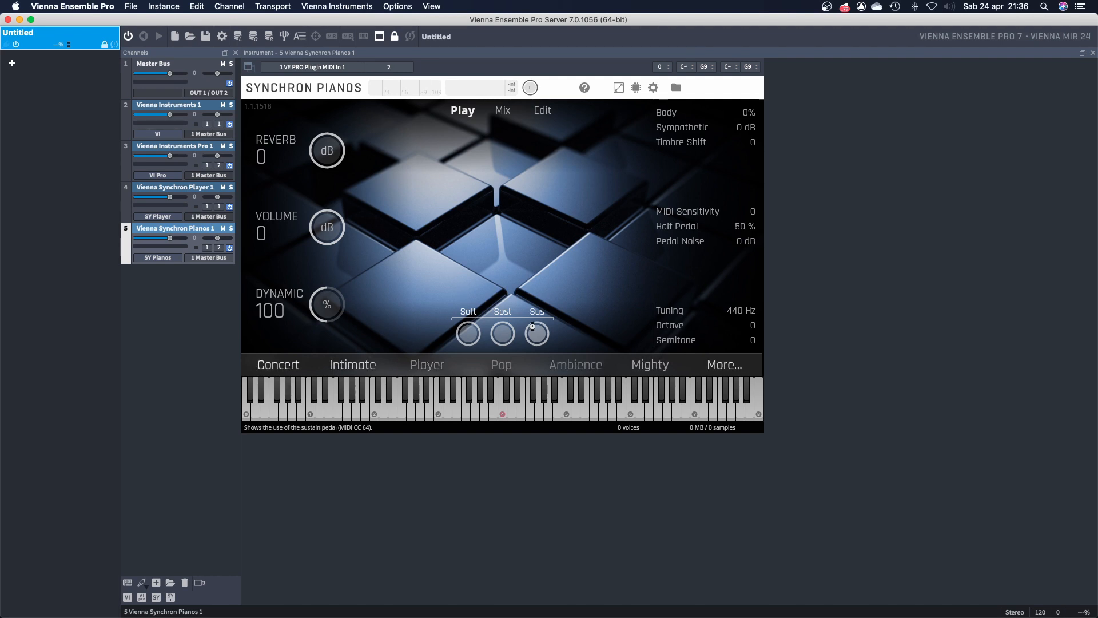
Add seven more Vienna Synchron Player channels, and delete the last of them, Vienna Synchron Player 8.
key("super+y")
key("super+y")
key("super+y")
key("super+y")
key("super+y")
key("super+y")
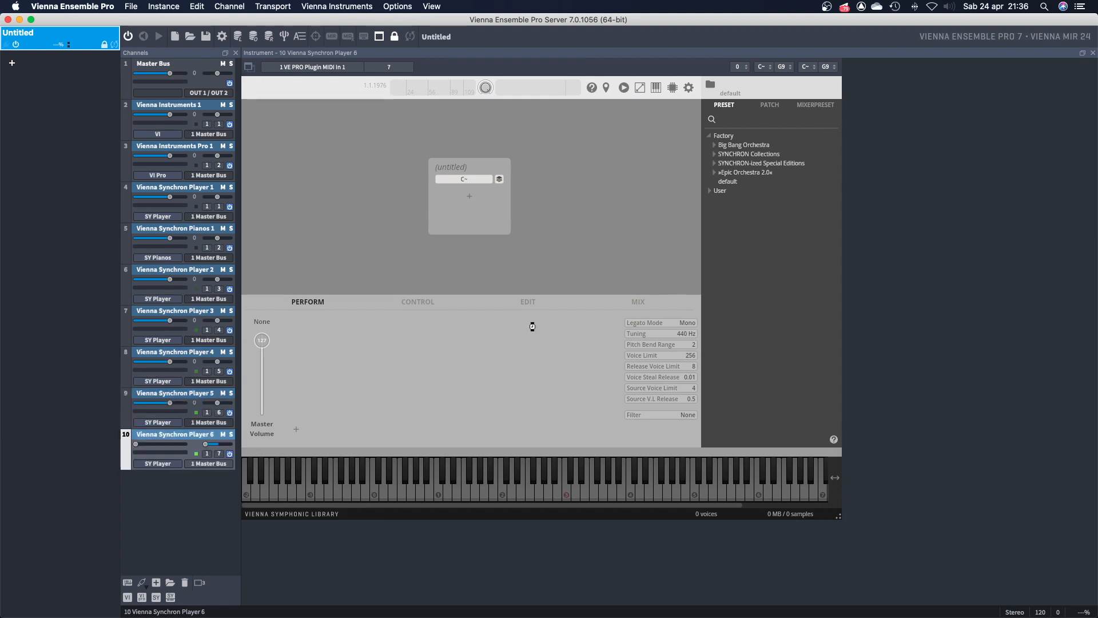
key("super+y")
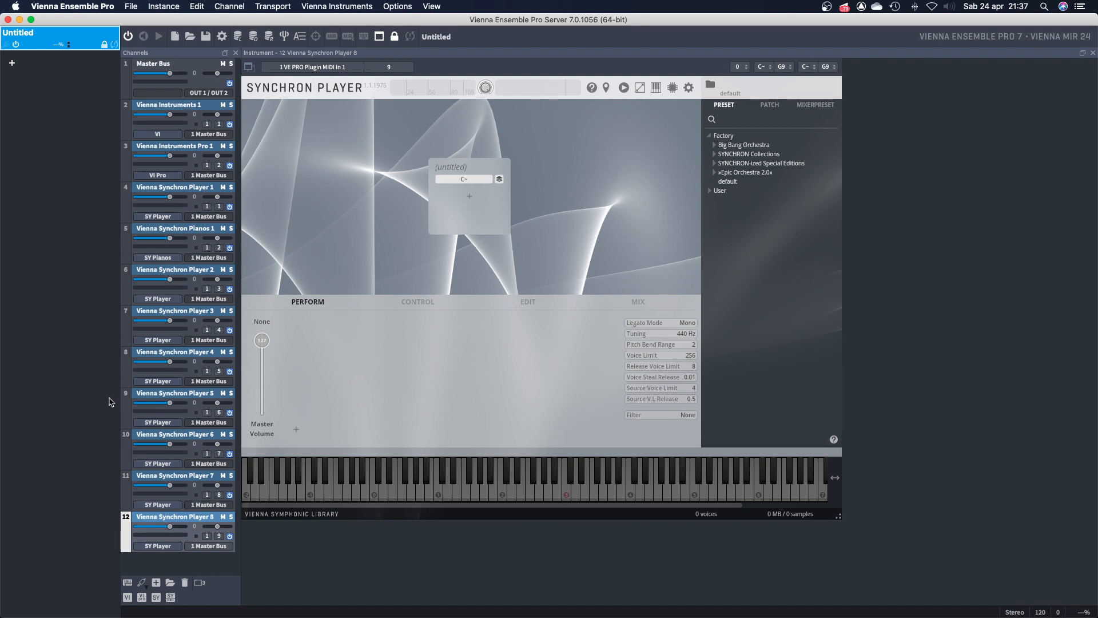
key("BackSpace")
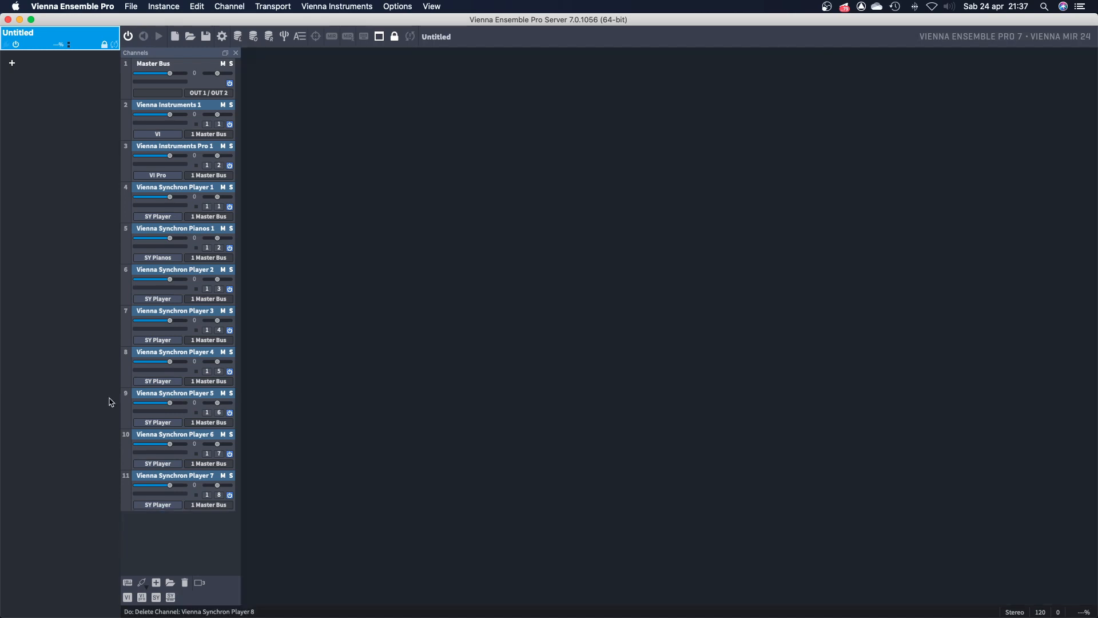
Select the non-adjacent channels Synchron Player 7, 5 and 3 together with Synchron Pianos 1 and Synchron Player 1.
left_click(199, 476)
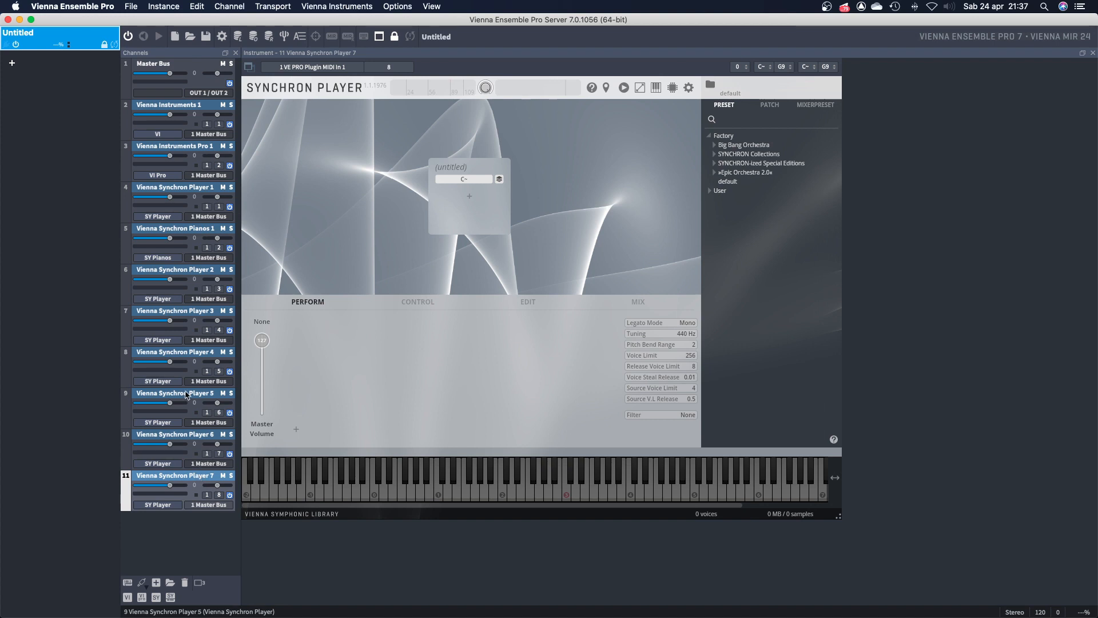
left_click(186, 394, "super")
left_click(180, 311, "super")
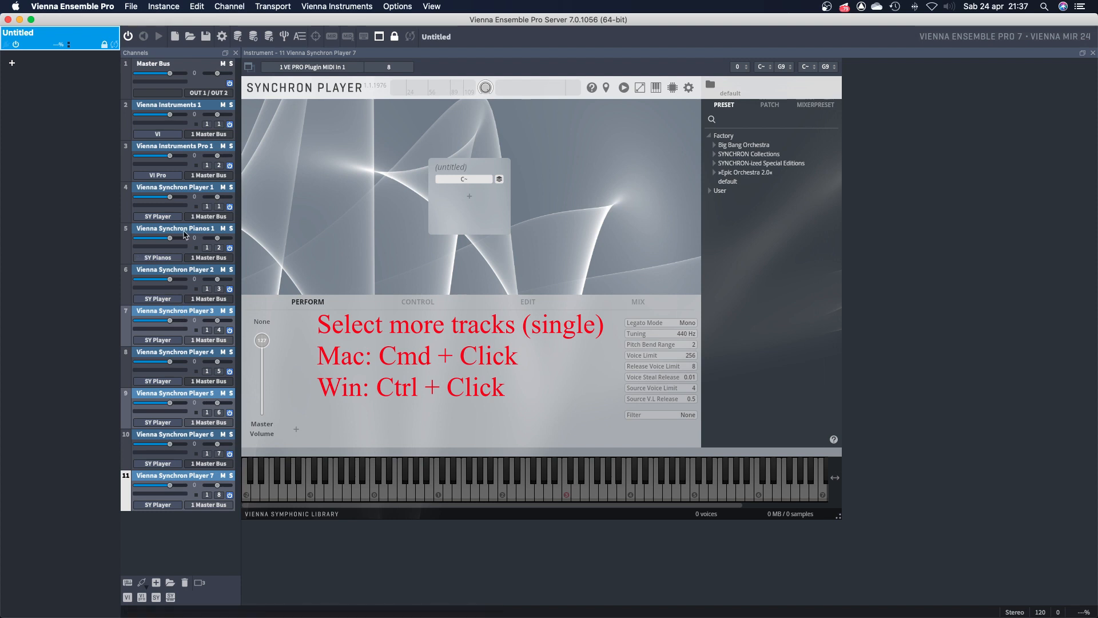
left_click(179, 229, "super")
left_click(178, 189, "super")
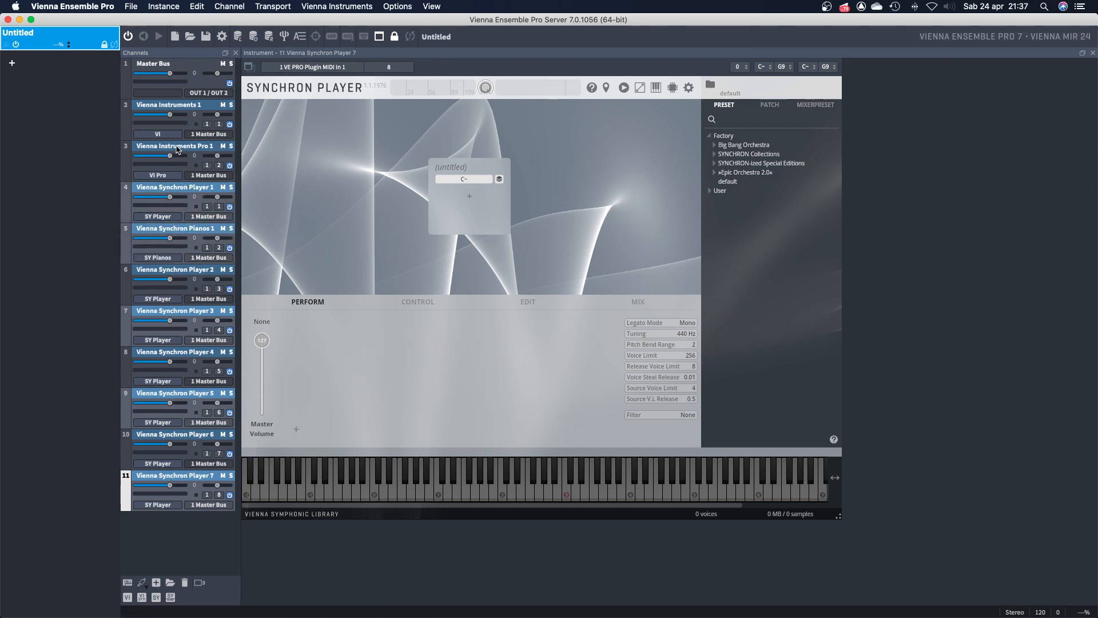
Delete the continuous range of channels from Vienna Instruments Pro 1 through Vienna Synchron Player 5.
left_click(178, 150, "super")
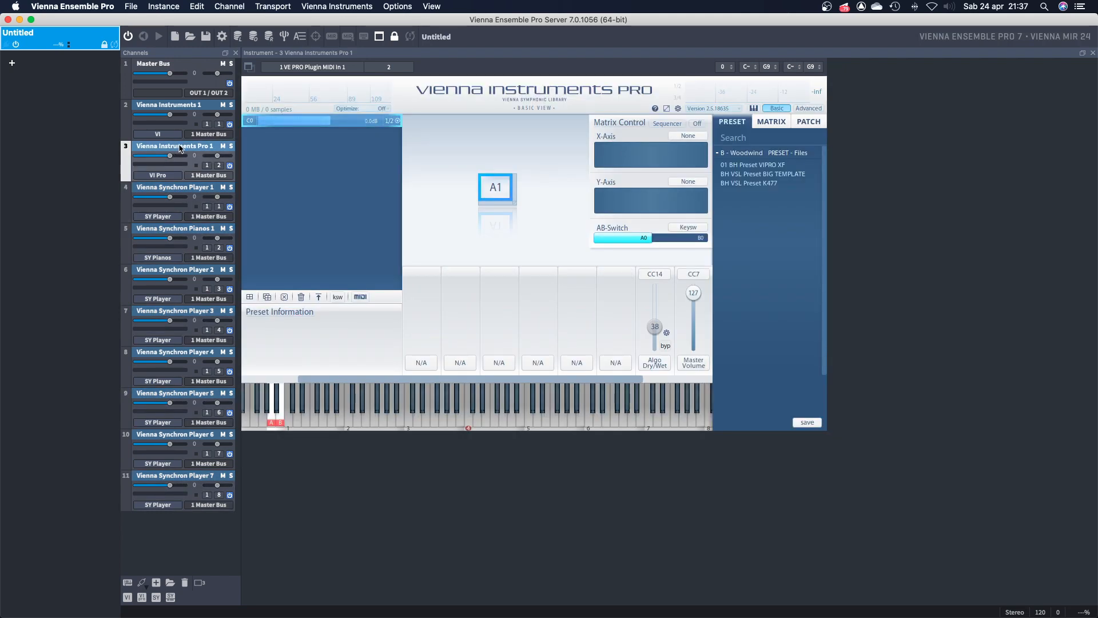
left_click(172, 395, "shift")
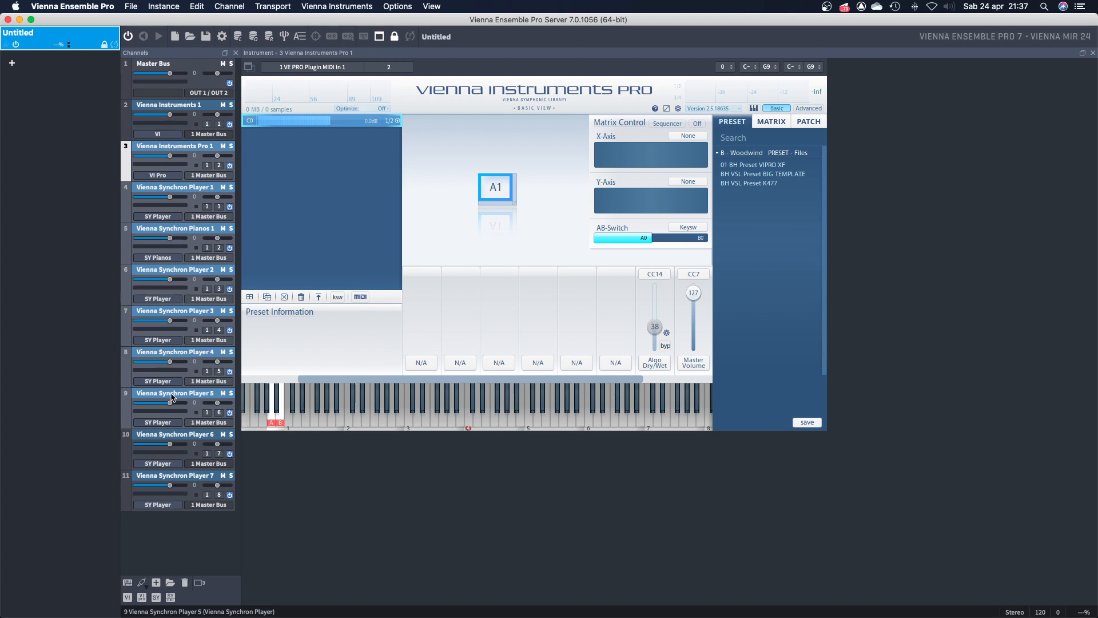
key("BackSpace")
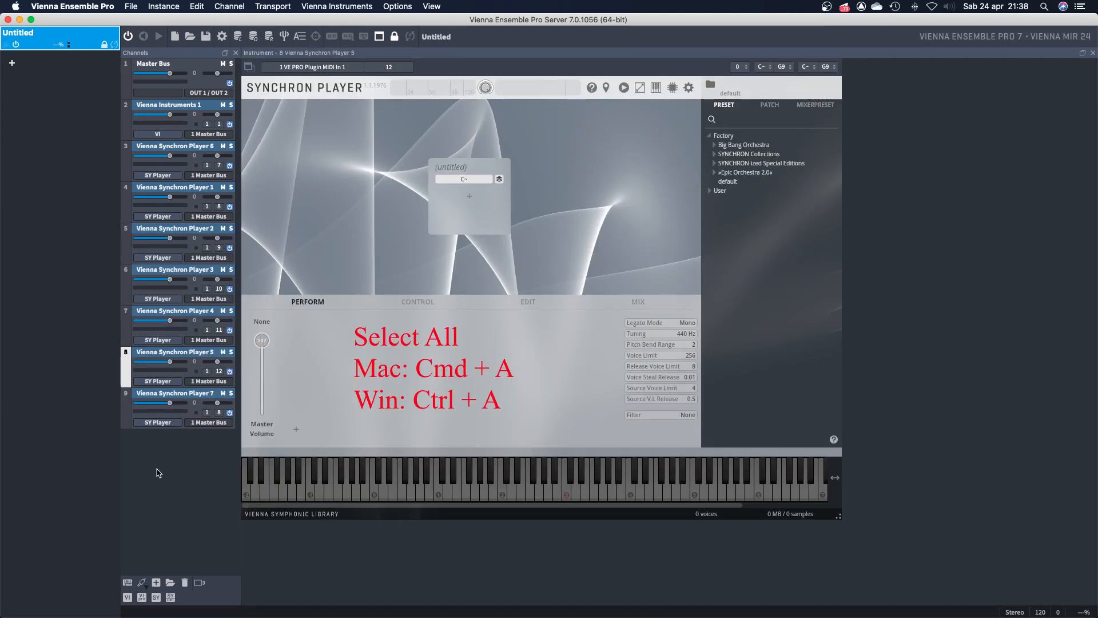
Select all channels in the list, and clear the selection again.
key("super+a")
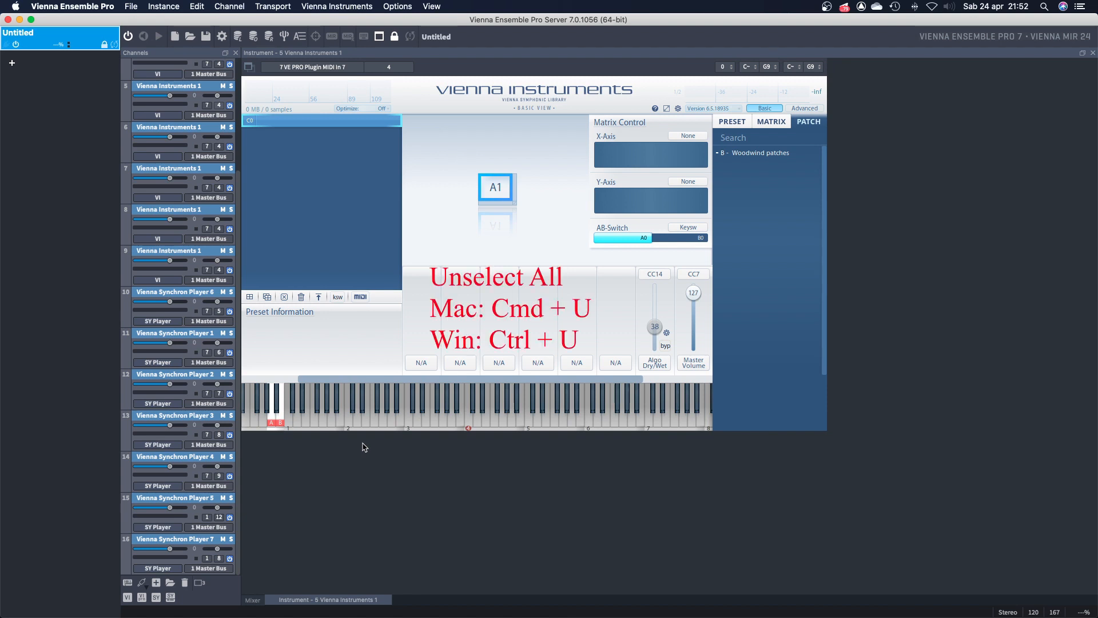
key("super+u")
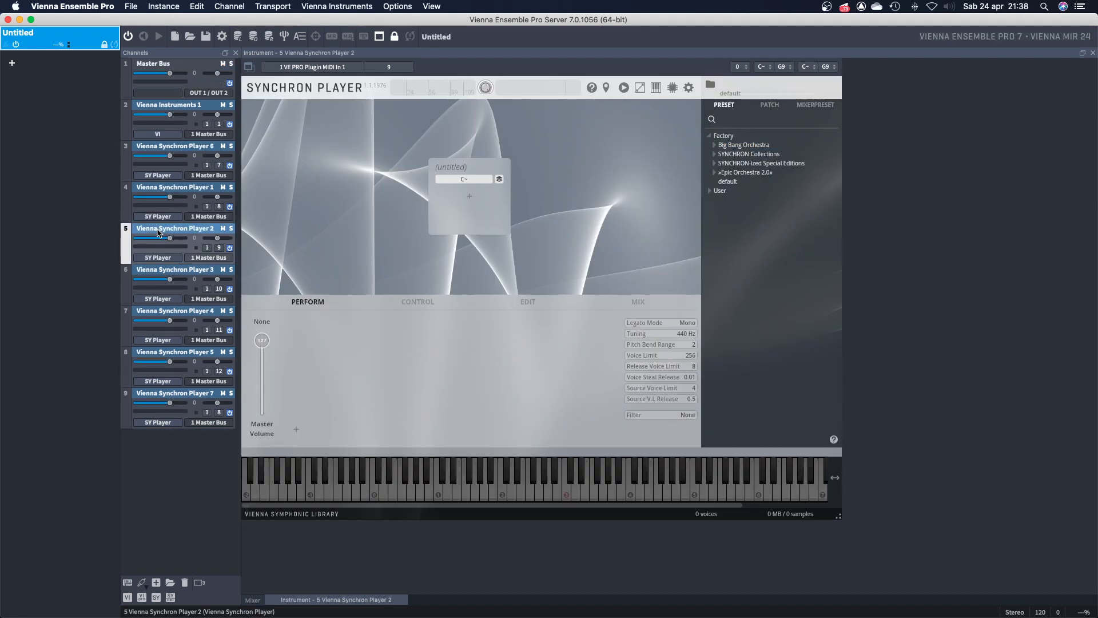
Cycle the channel strips through their narrower heights and back to full height.
key("f")
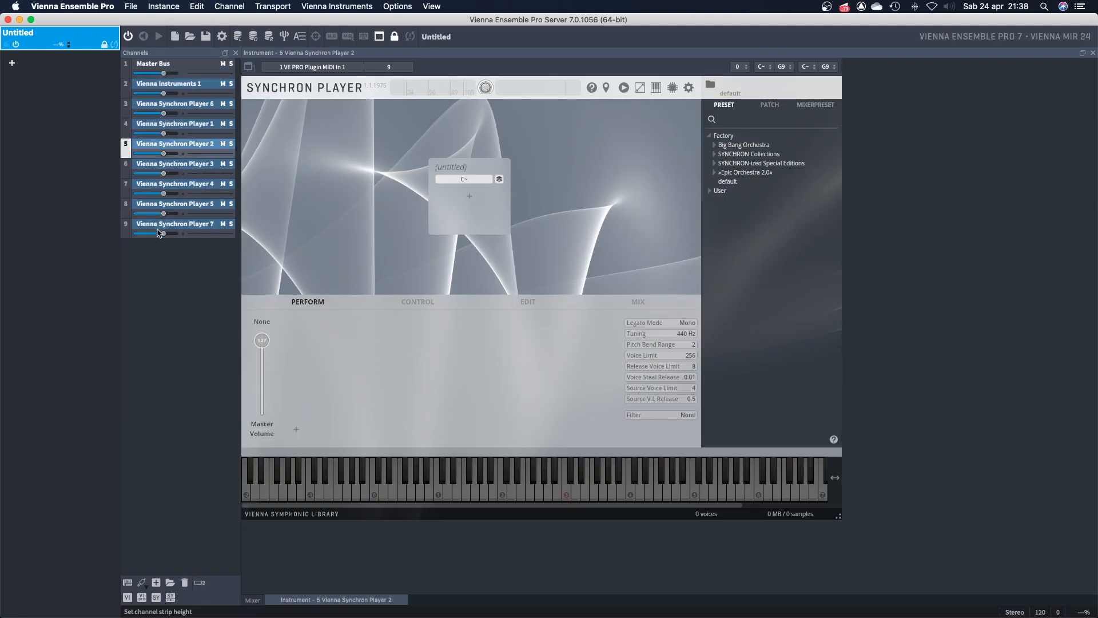
key("f")
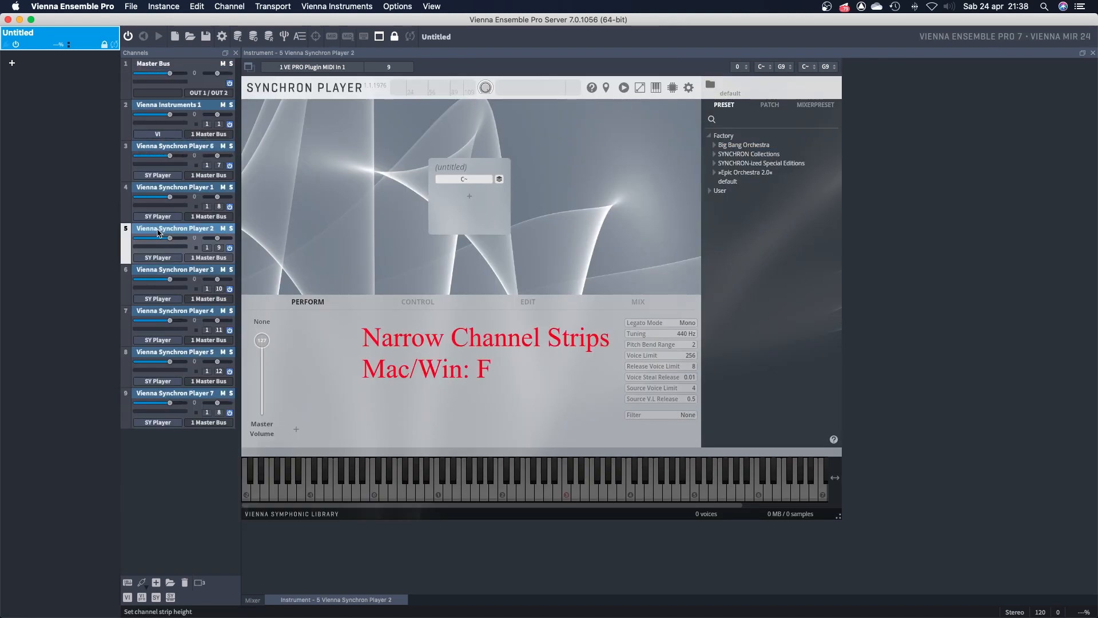
key("f")
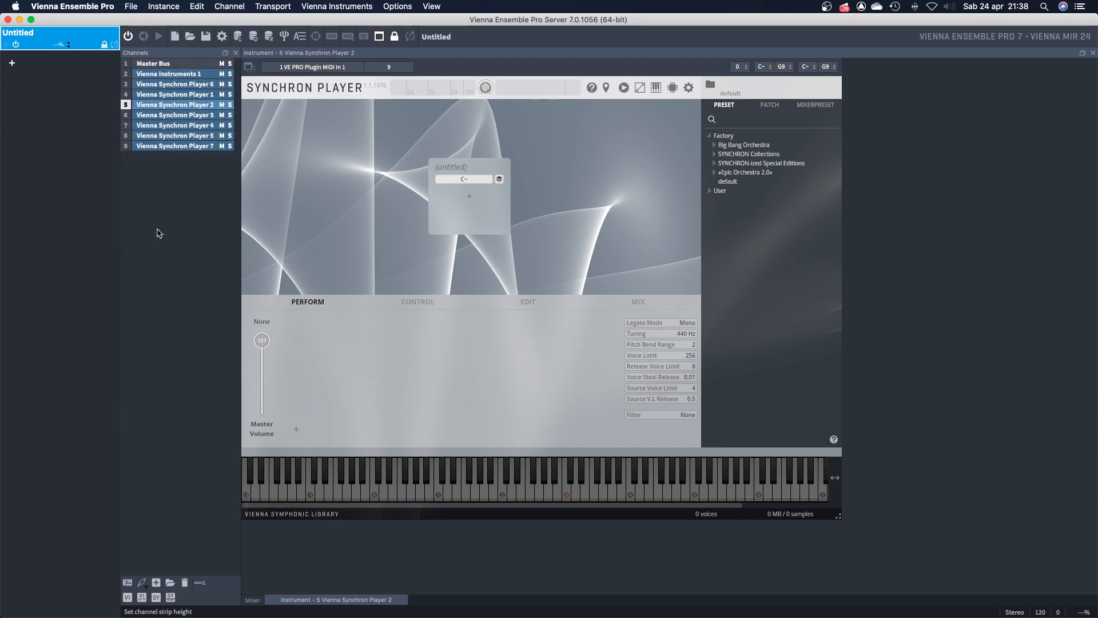
key("f")
key("f")
key("f")
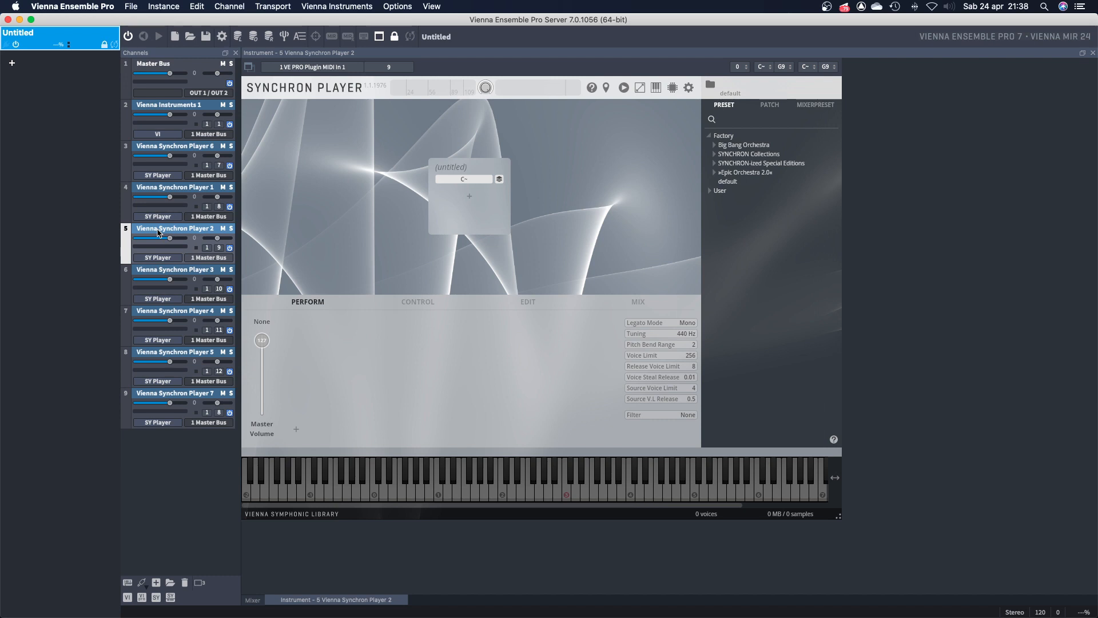
Insert several bus channels directly below Vienna Synchron Player 2.
key("super+b")
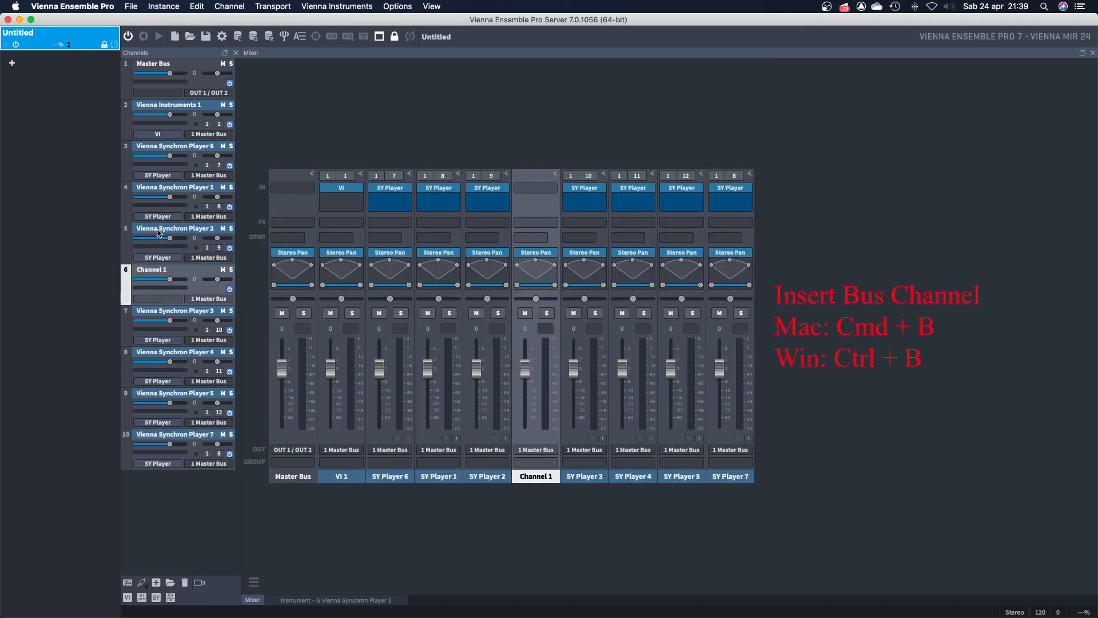
key("super+b")
key("super+b")
key("super+b")
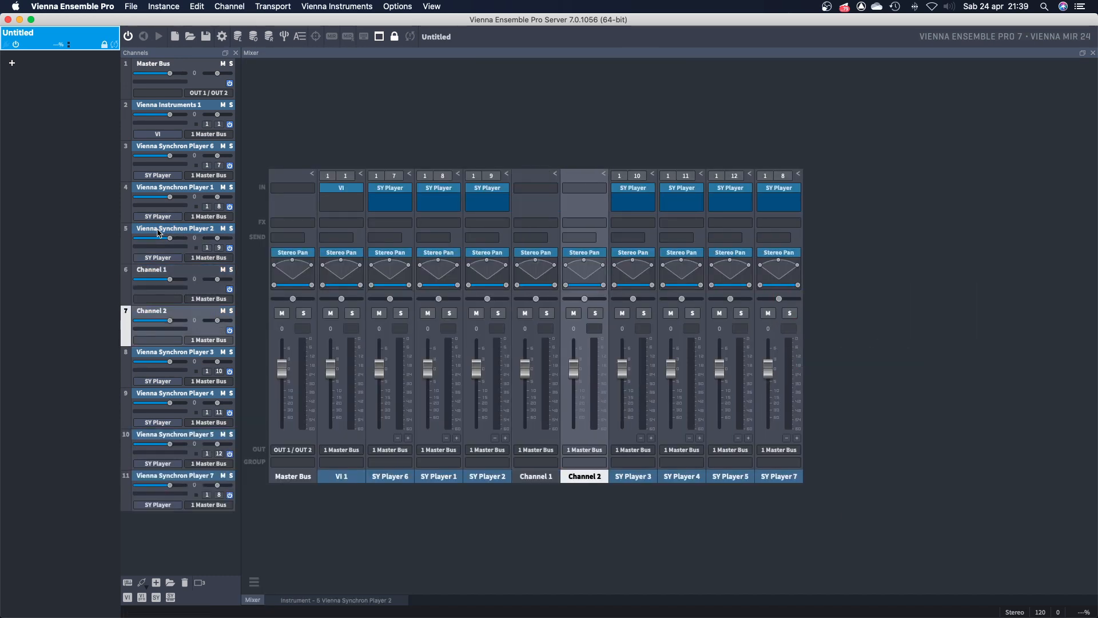
key("super+b")
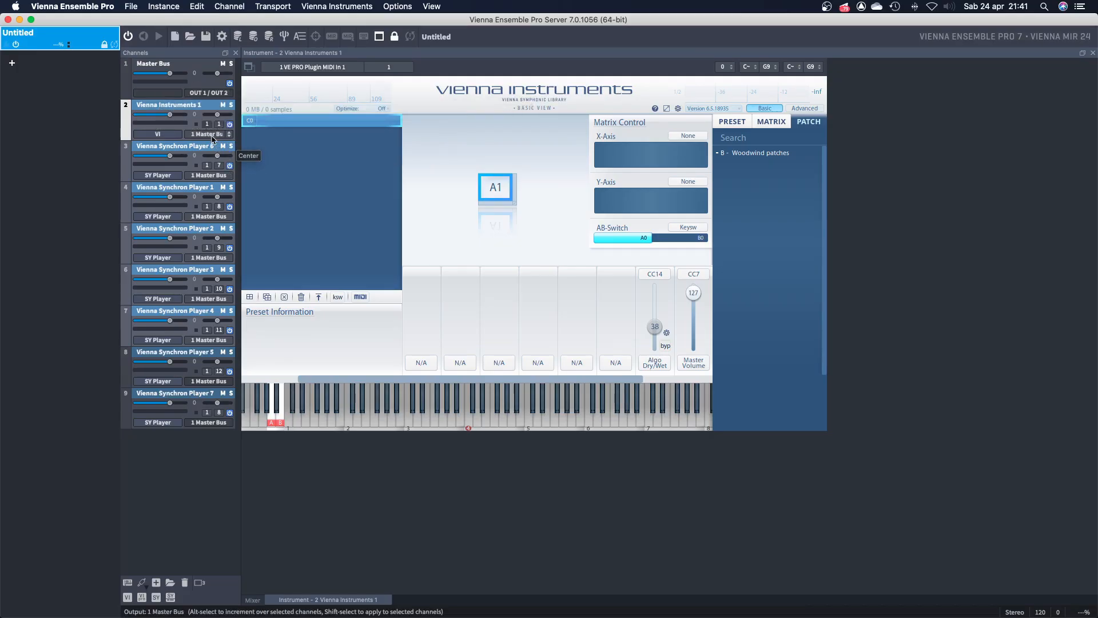
Set the MIDI input port of all selected channels, Vienna Instruments 1 through Synchron Player 4, to 7 VE PRO Plugin MIDI In 7.
left_click(207, 126)
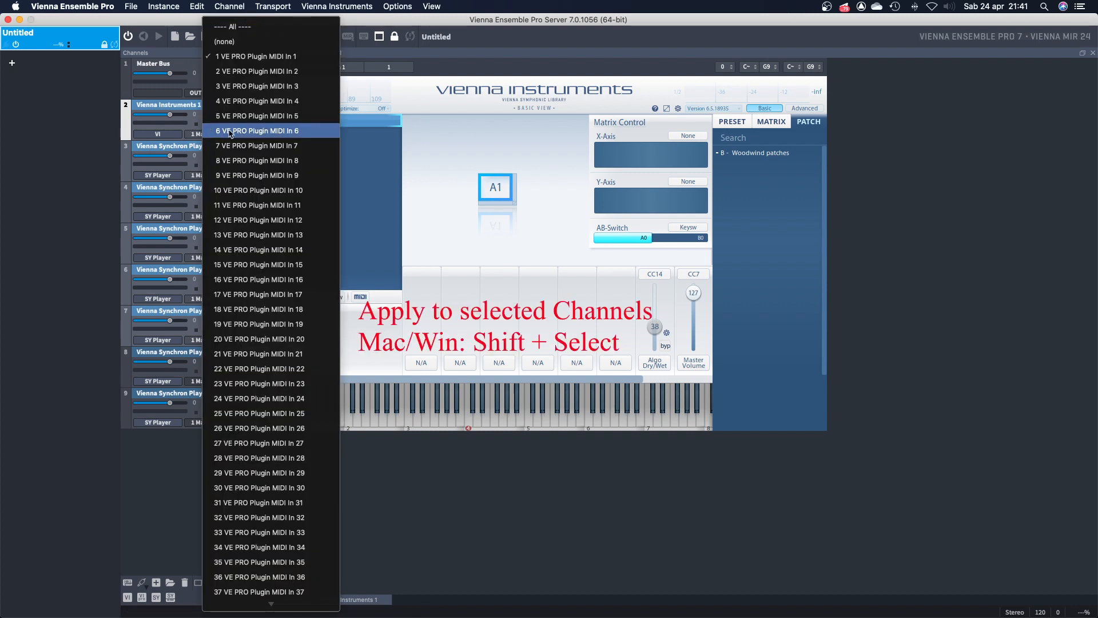
left_click(235, 146, "shift")
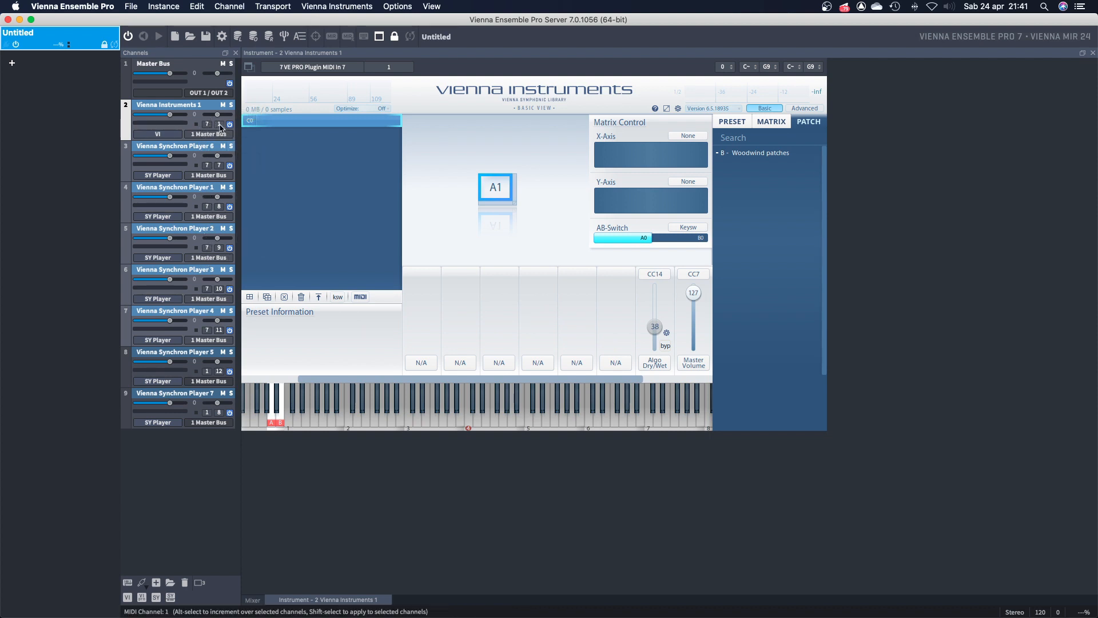
Apply the same MIDI channel to all selected channels, first 7 and then 3.
left_click(221, 127)
left_click(240, 257, "shift")
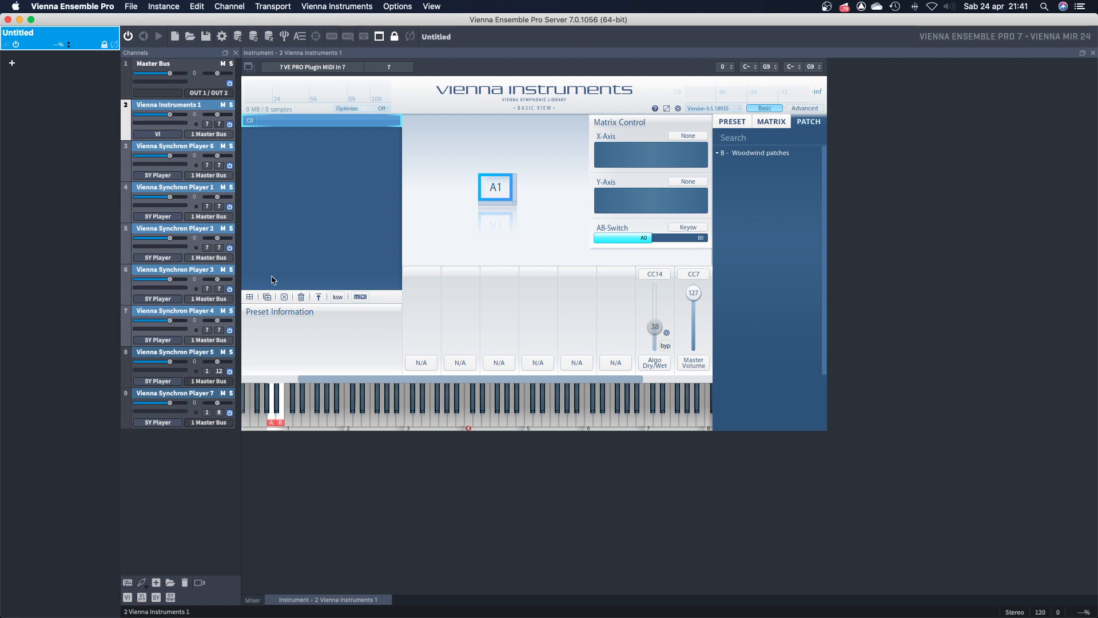
left_click(219, 247)
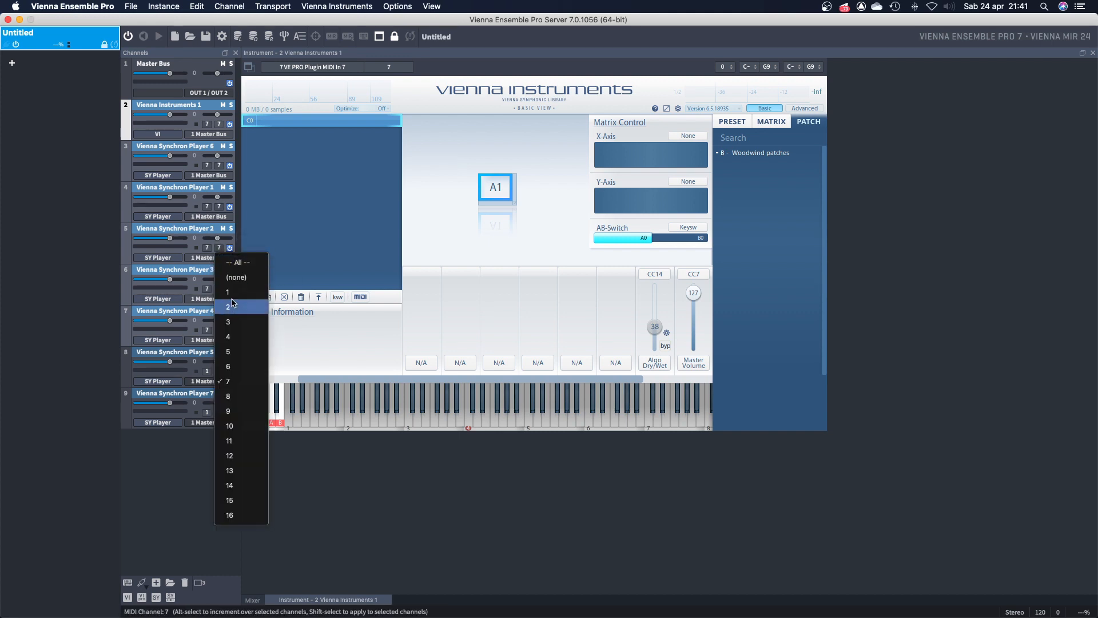
left_click(229, 321, "shift")
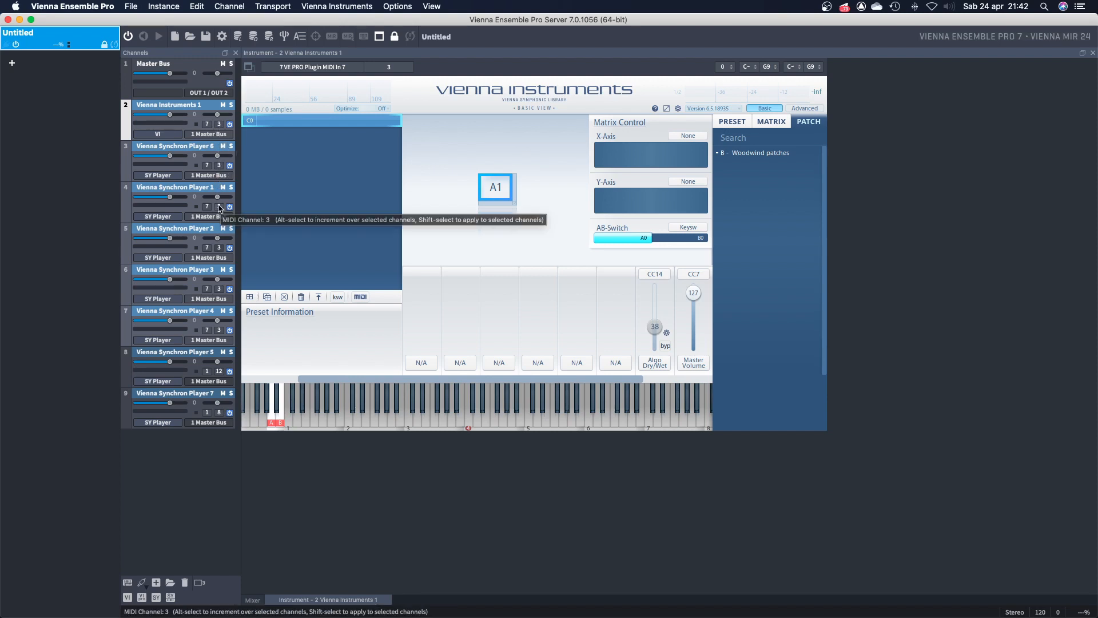
Assign incrementing MIDI channels to the selected channels, starting with 4 on Vienna Instruments 1.
left_click(220, 125)
left_click(231, 214)
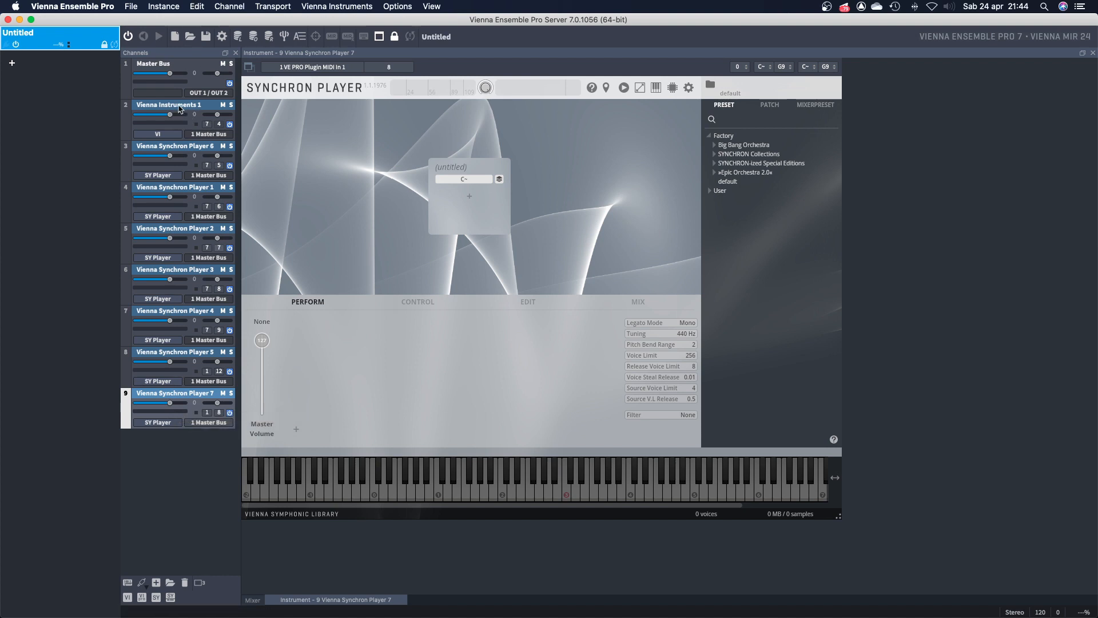
Duplicate the Vienna Instruments 1 channel seven times.
left_click(179, 109)
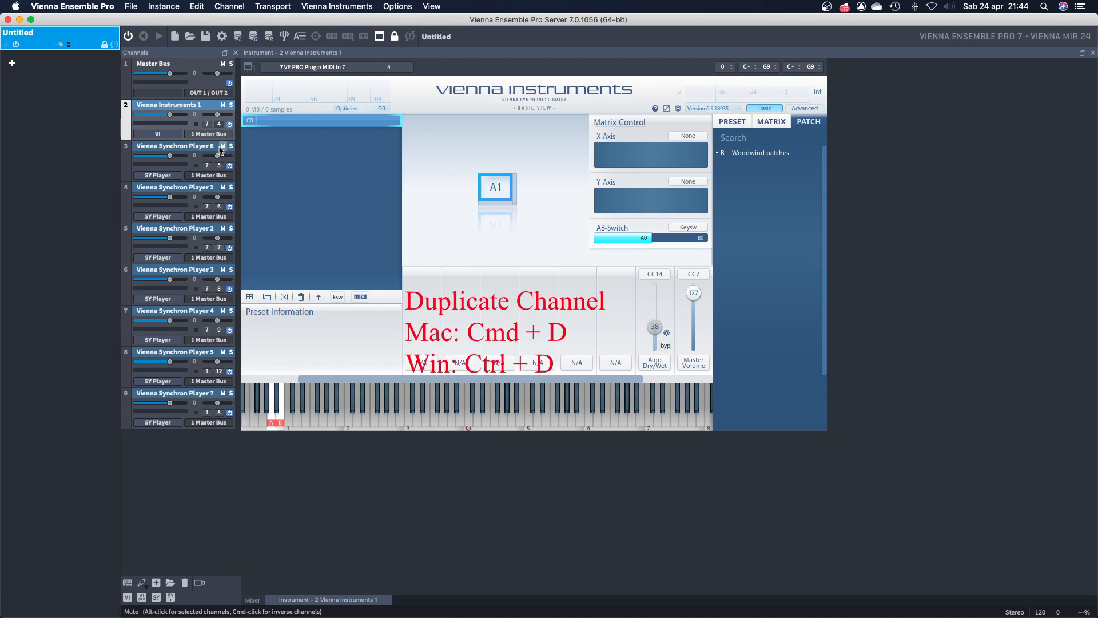
key("super+d")
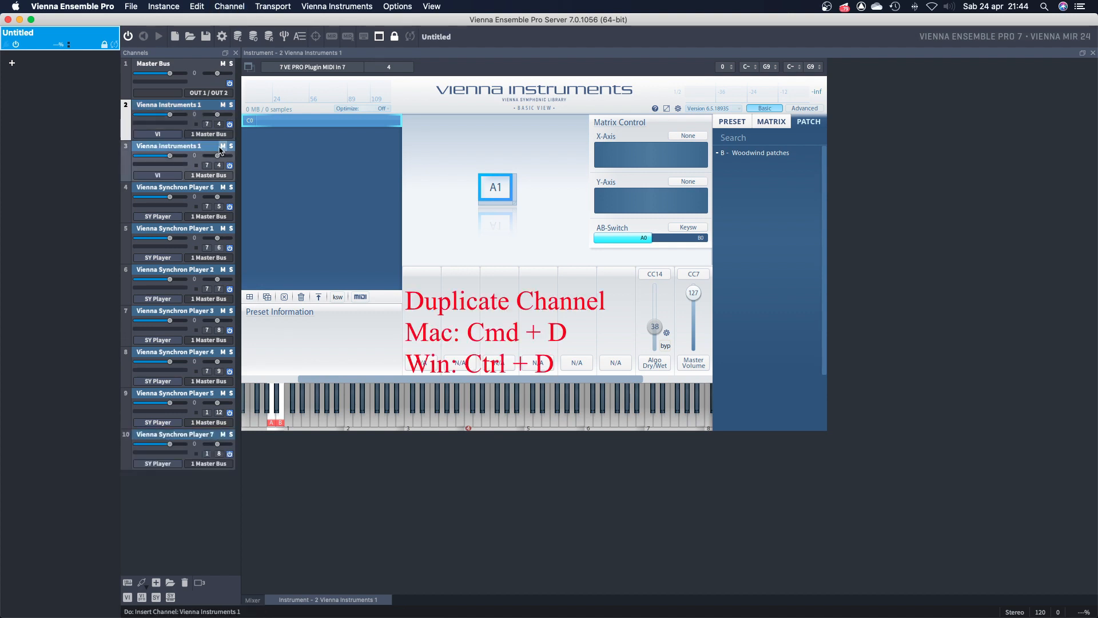
key("super+d")
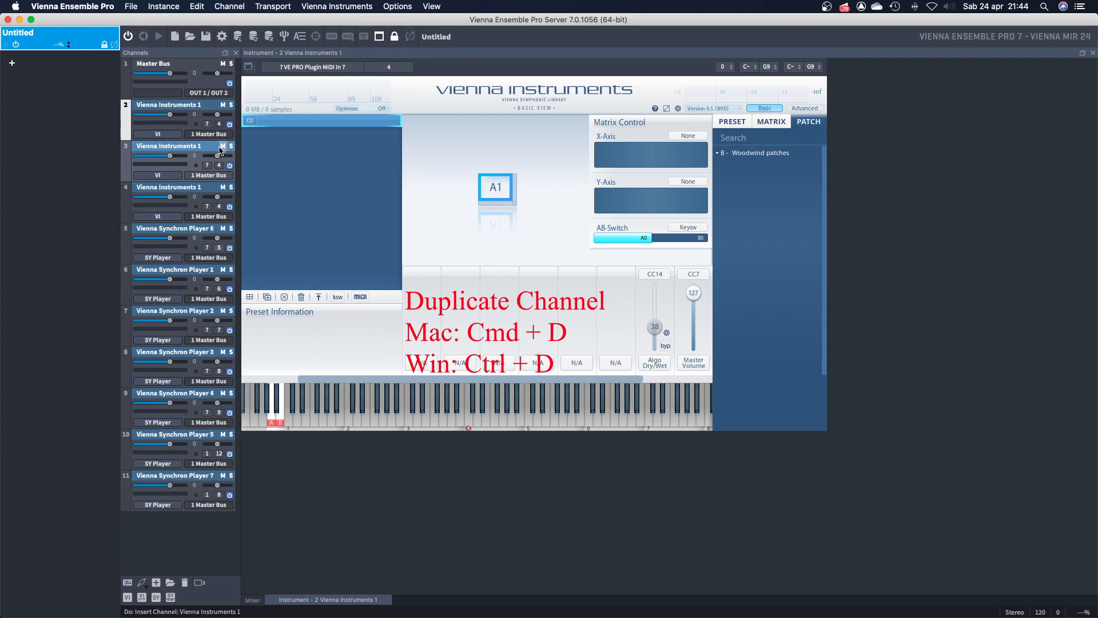
key("super+d")
key("super+d")
key("super+d")
key("super+d")
key("super+d")
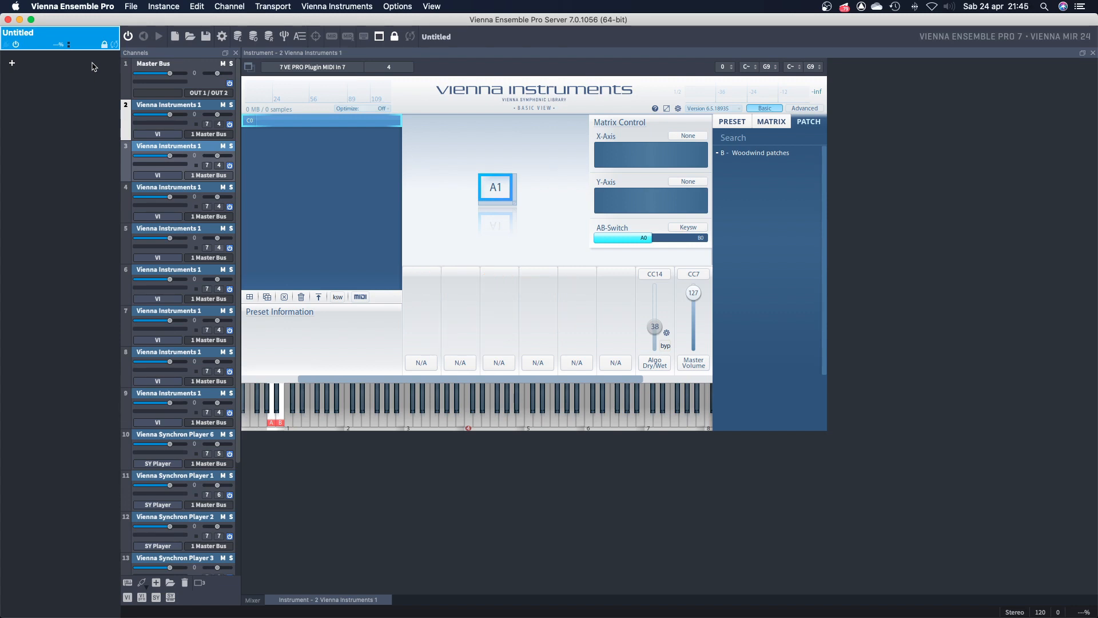
Hide and show the Channels list several times, leaving it displayed.
key("F2")
key("F2")
key("F2")
key("F2")
key("F2")
key("F2")
key("F2")
key("F2")
Toggle the Mixer view and leave the mixer strips displayed in the main area.
key("F3")
key("F3")
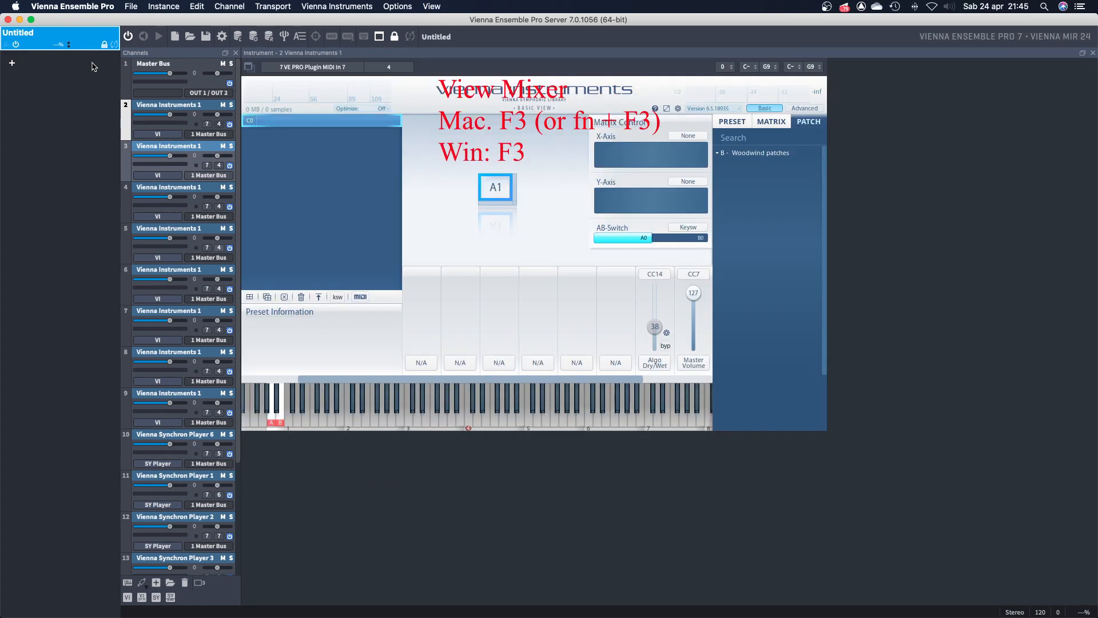
key("F3")
key("F3")
key("F3")
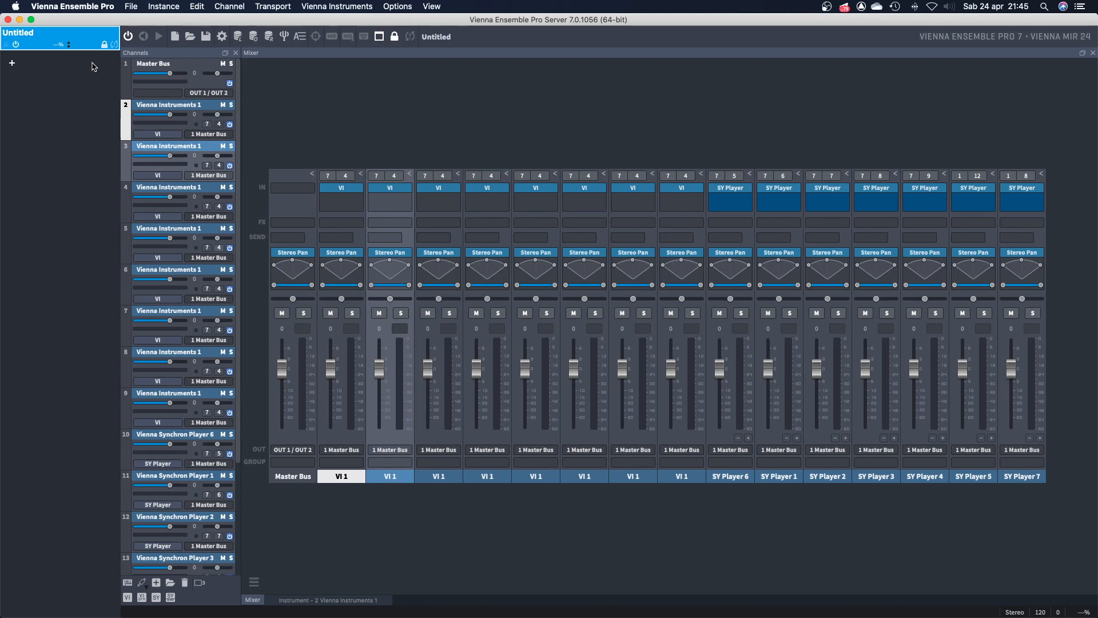
Switch the main area from the Mixer to the Instrument view, back to the Mixer, and to the Instrument view again.
key("F4")
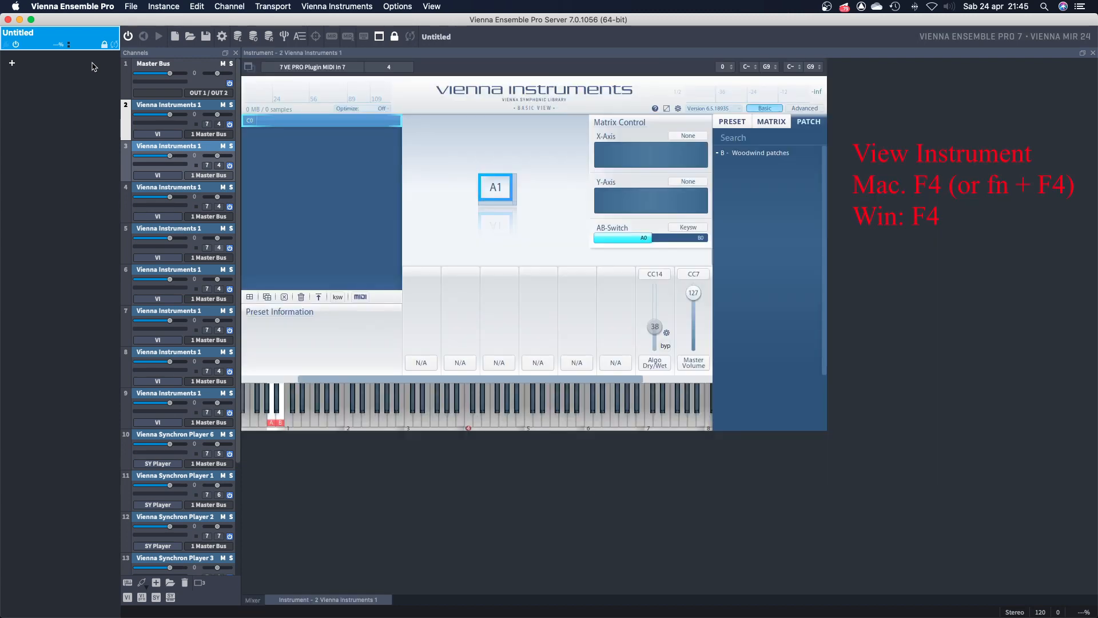
key("F3")
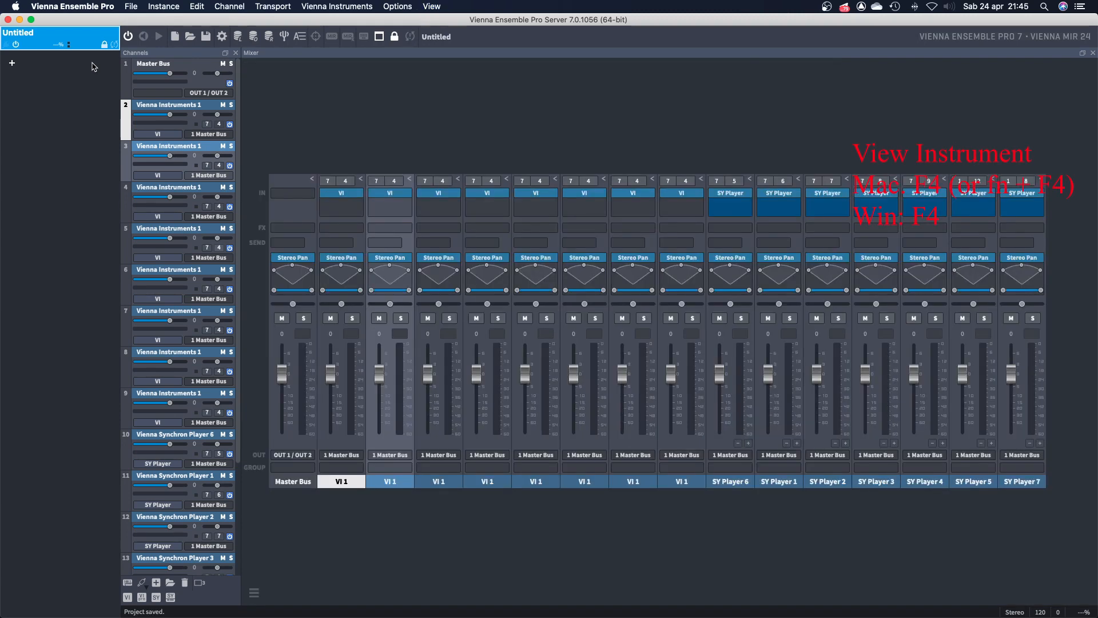
key("F4")
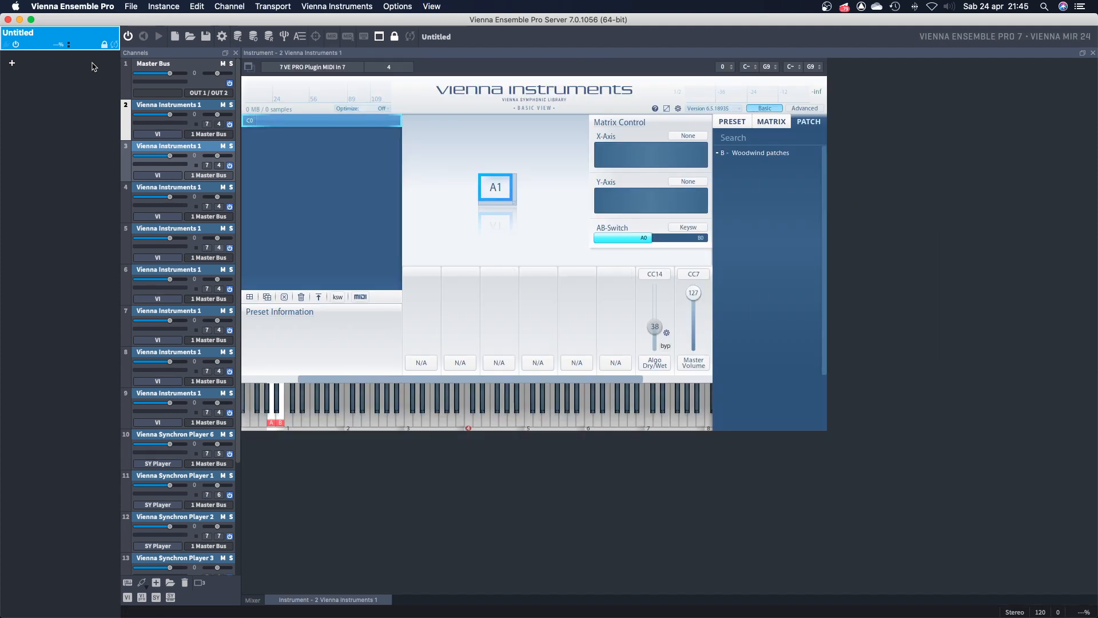
Show and hide the Automation view beside the instrument.
key("F5")
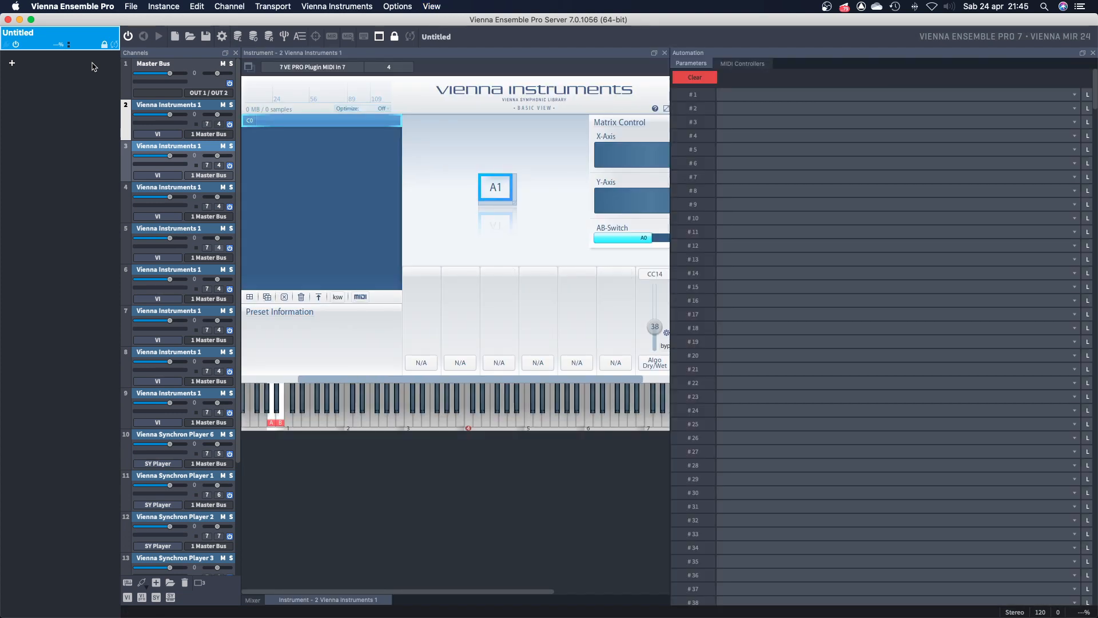
key("F5")
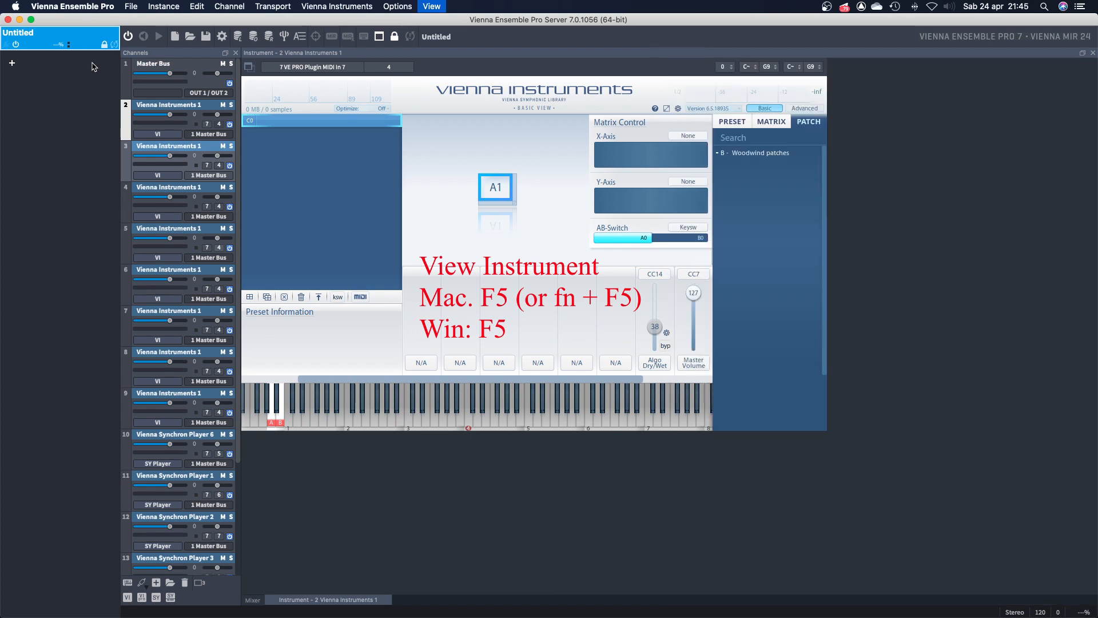
key("F5")
key("F5")
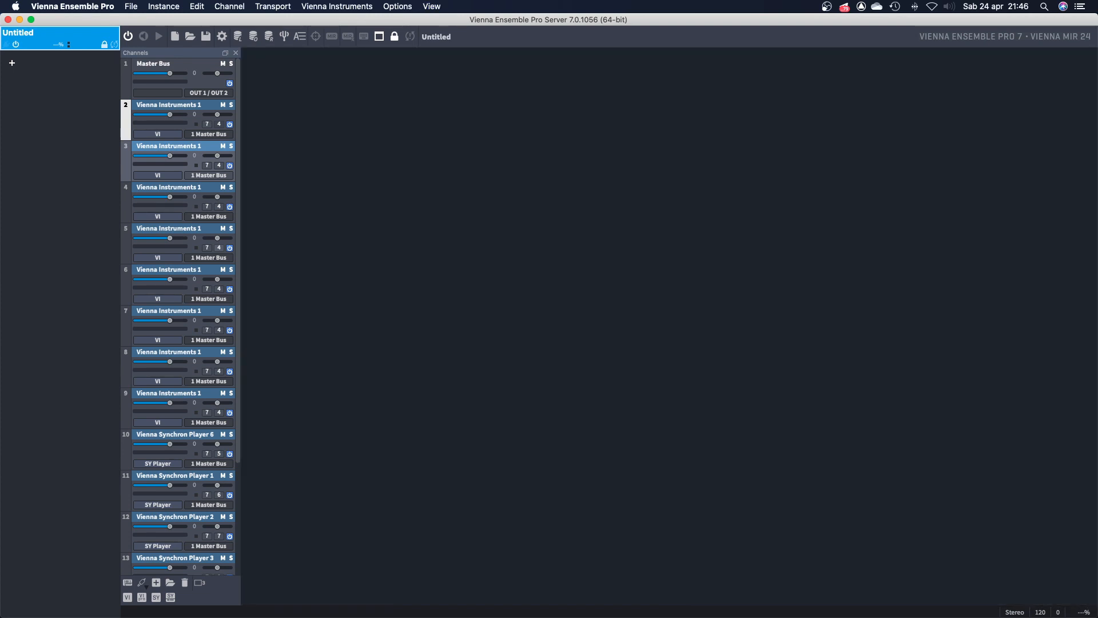
Show the Vienna MIR Pro view and hide it again.
key("F6")
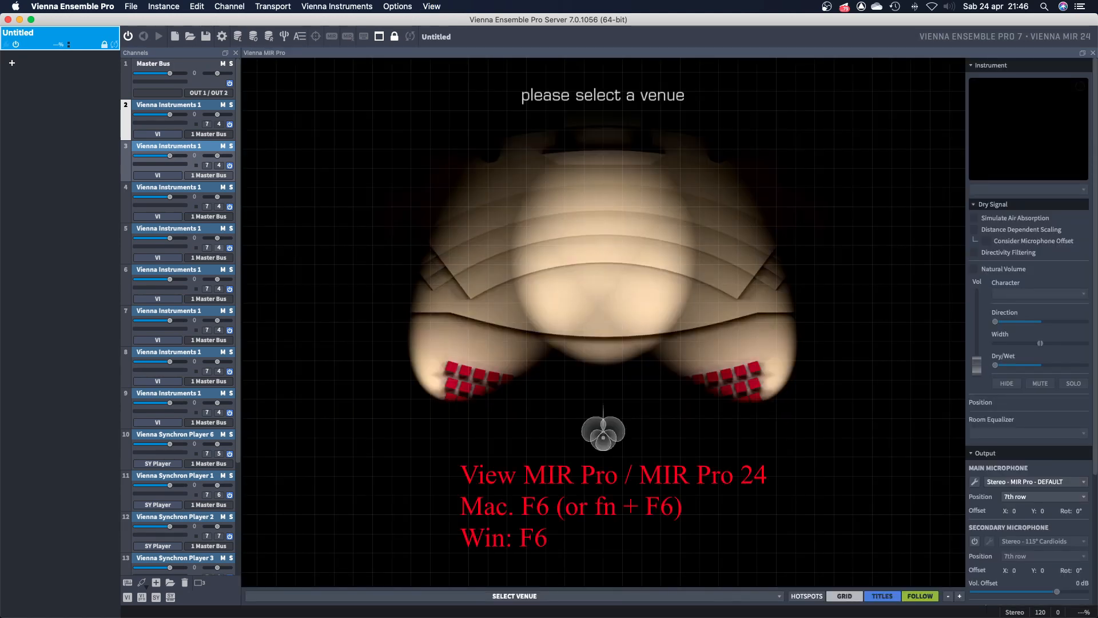
key("F6")
key("F6")
key("F6")
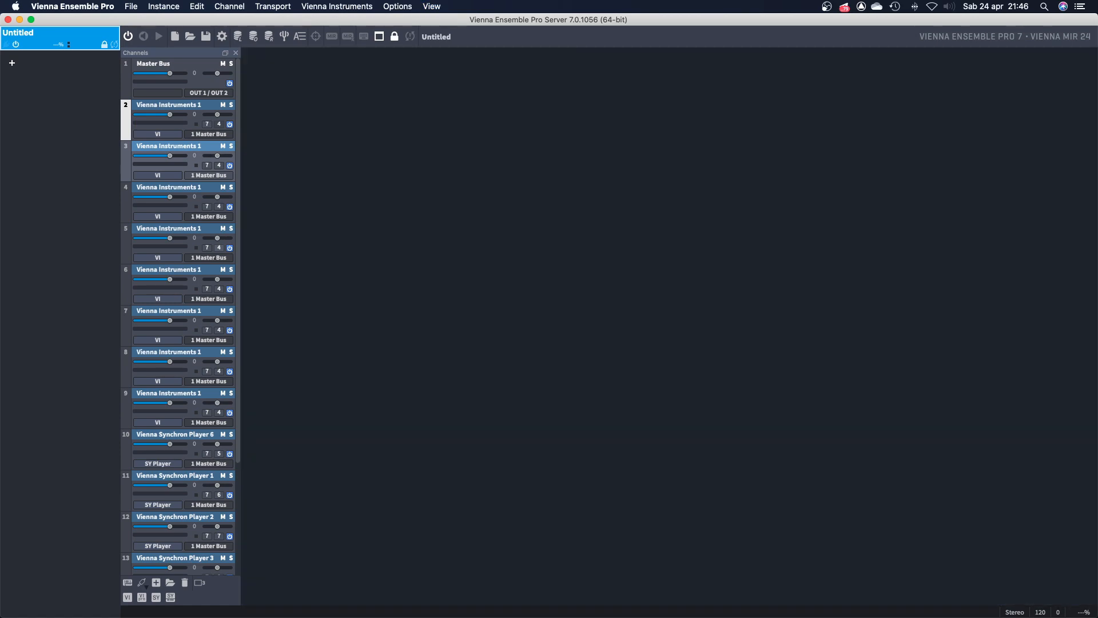
key("F5")
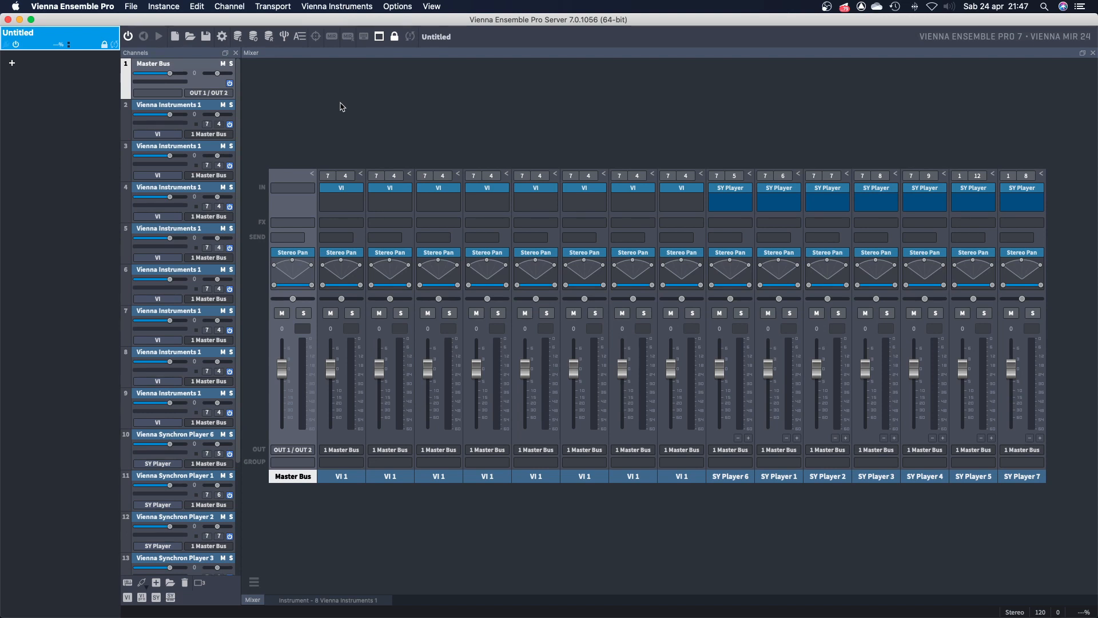
Narrow individual Vienna Instruments 1 strips in the mixer one by one, widening one of them again.
left_click(409, 174)
left_click(436, 174)
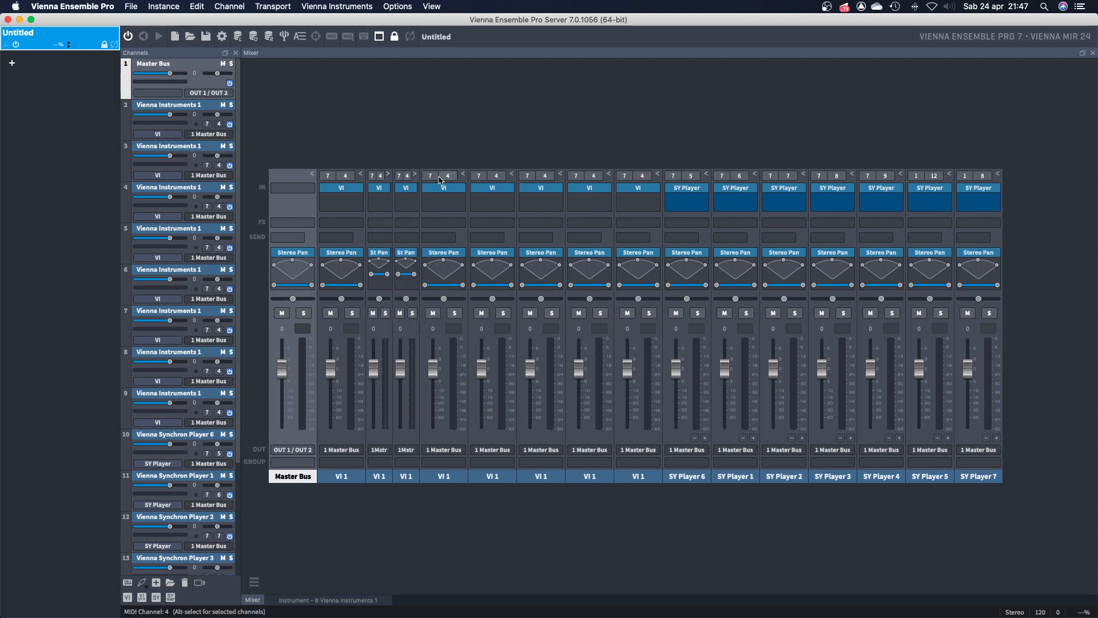
left_click(462, 174)
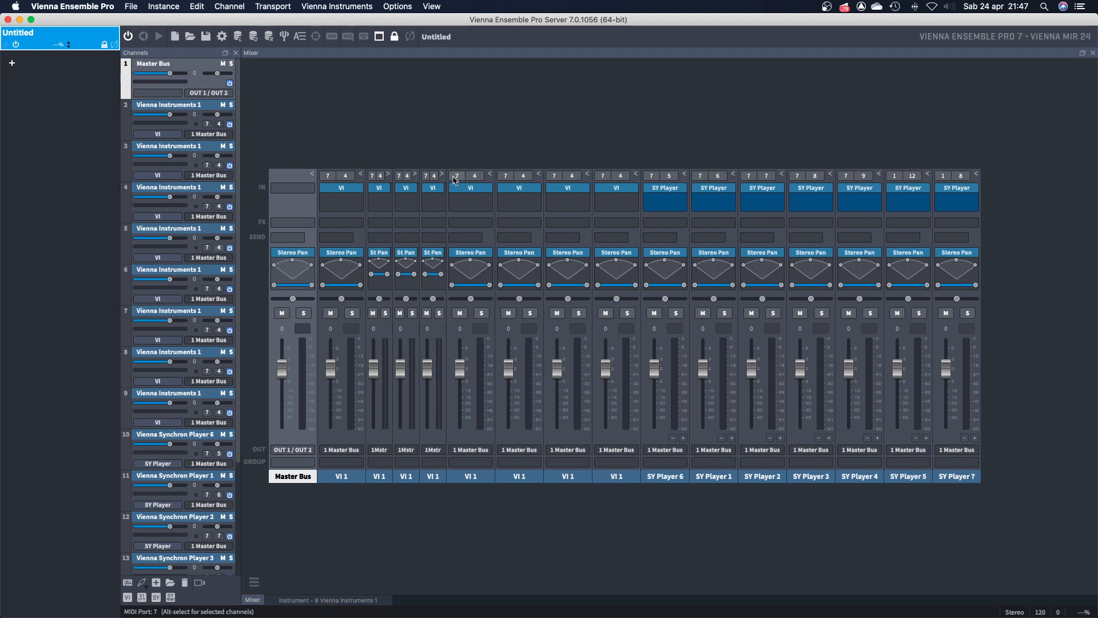
left_click(442, 175)
left_click(511, 174)
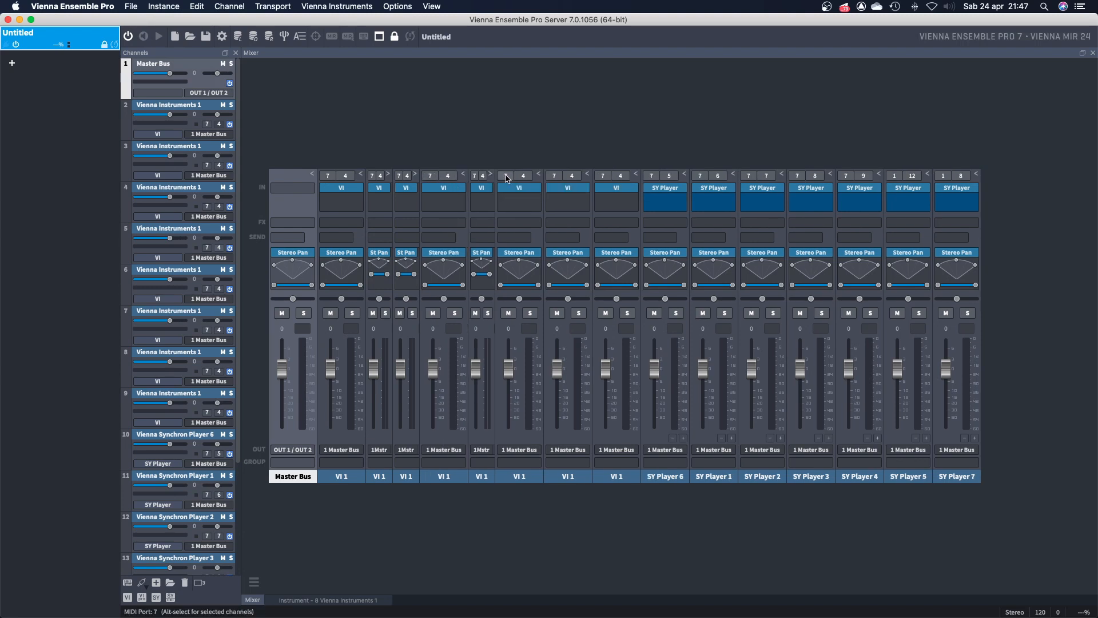
Narrow all mixer channel strips at once and restore them all to full width.
left_click(490, 174, "shift")
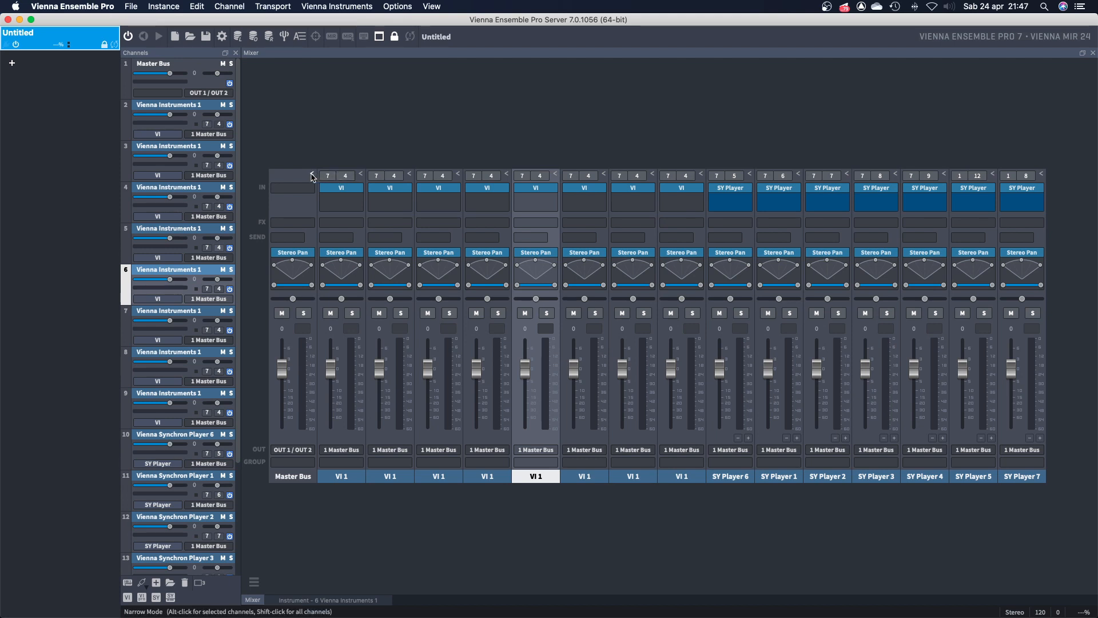
left_click(312, 177, "shift")
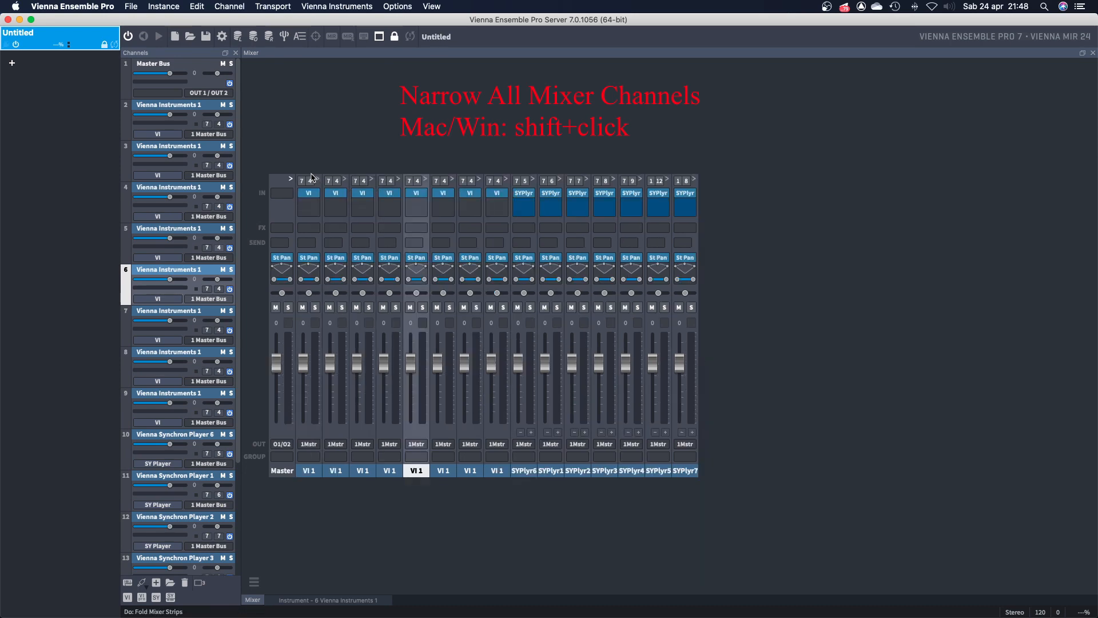
left_click(291, 180, "shift")
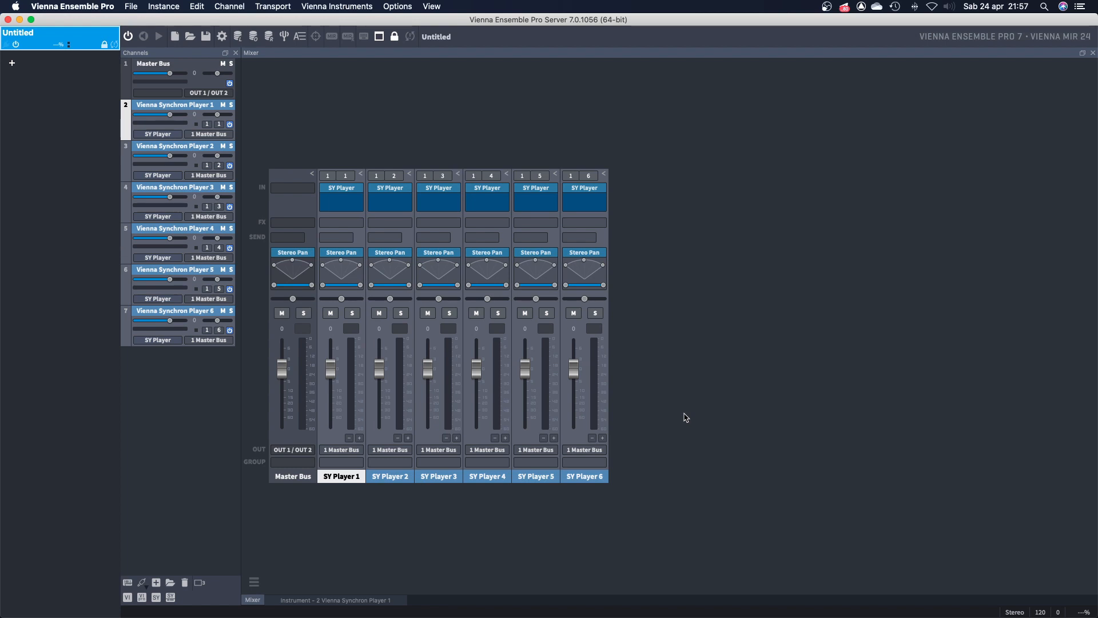
Deselect all Vienna Synchron Player channels.
left_click(686, 418)
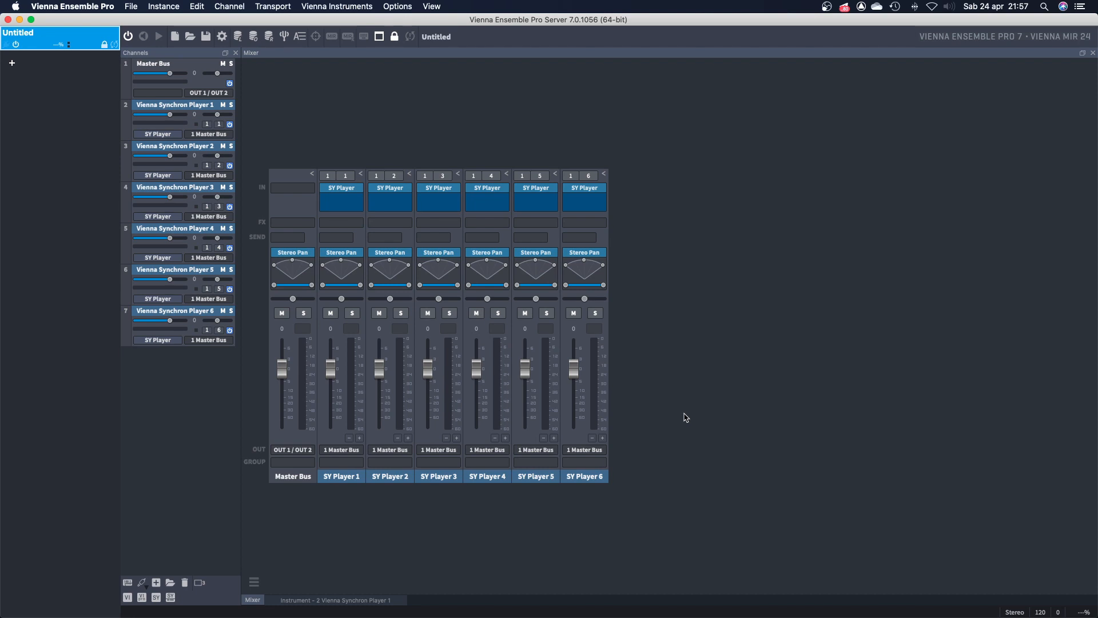
key("super+v")
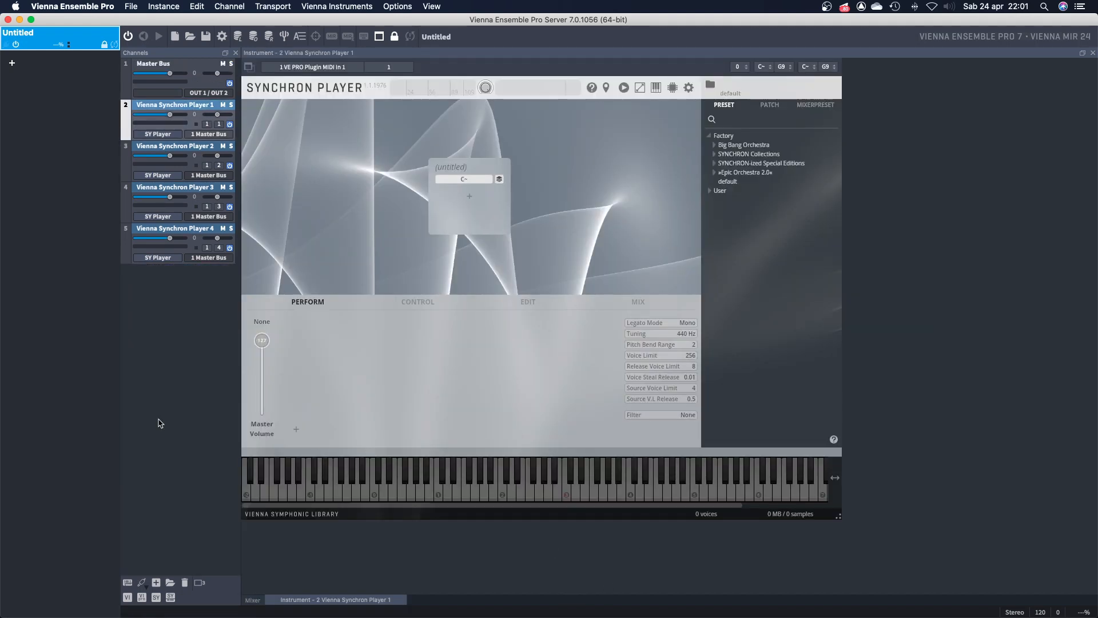
Open the color palette and color the Vienna Synchron Player 1 channel yellow and Vienna Synchron Player 2 turquoise.
key("super+shift+c")
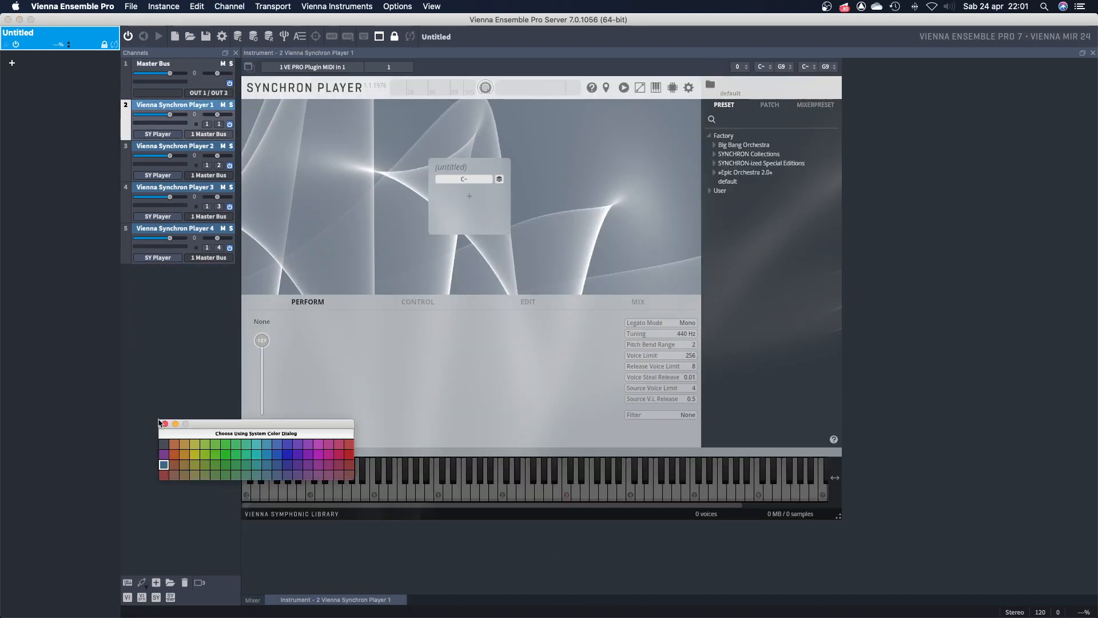
left_click_drag(213, 424, 111, 324)
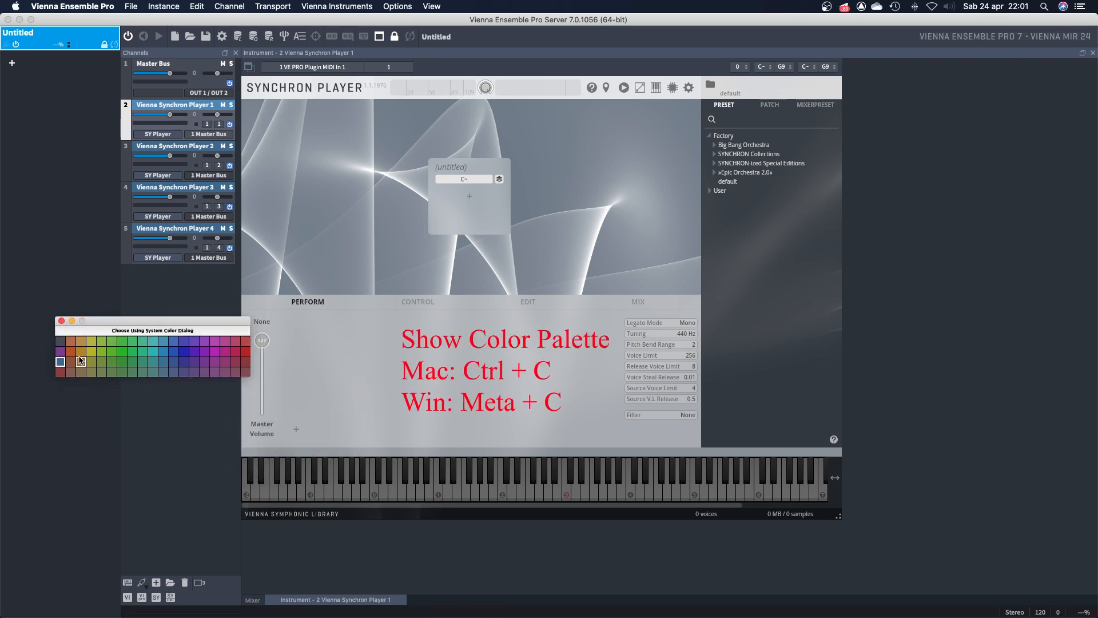
left_click(91, 351)
left_click(231, 167)
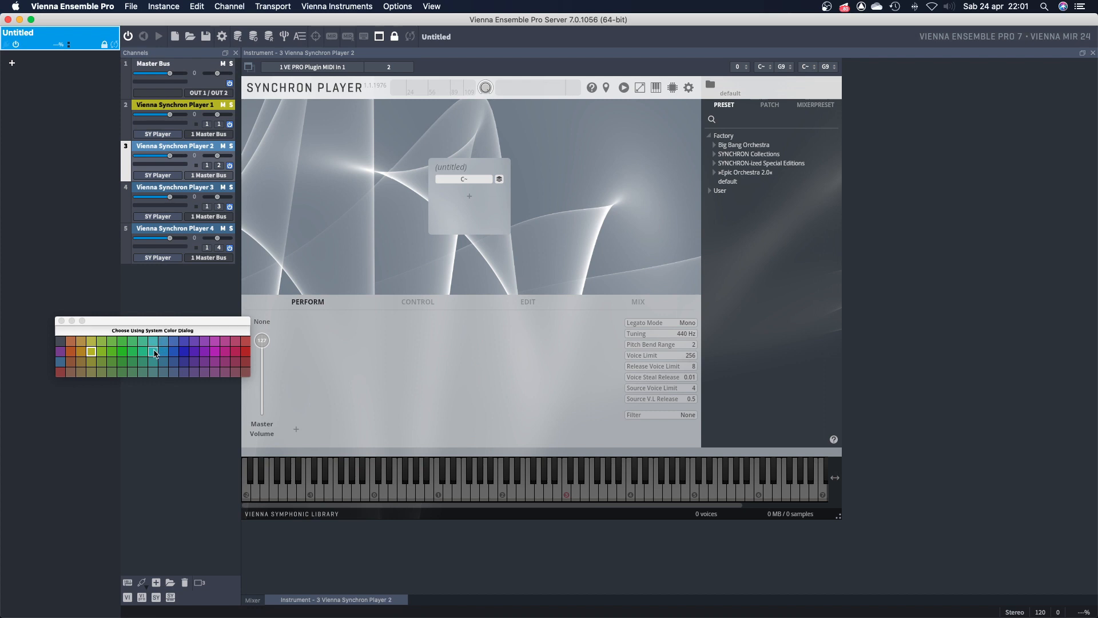
left_click(152, 351)
Color the Vienna Synchron Player 3 channel green and Vienna Synchron Player 4 purple from the palette.
left_click(187, 190)
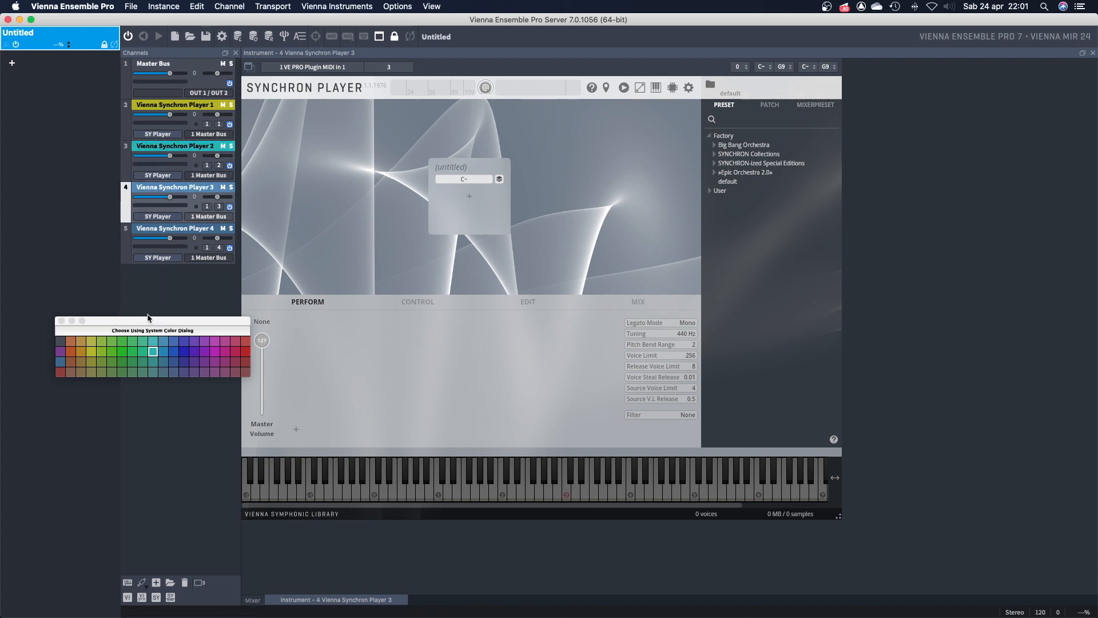
left_click(121, 362)
left_click(188, 231)
left_click(194, 352)
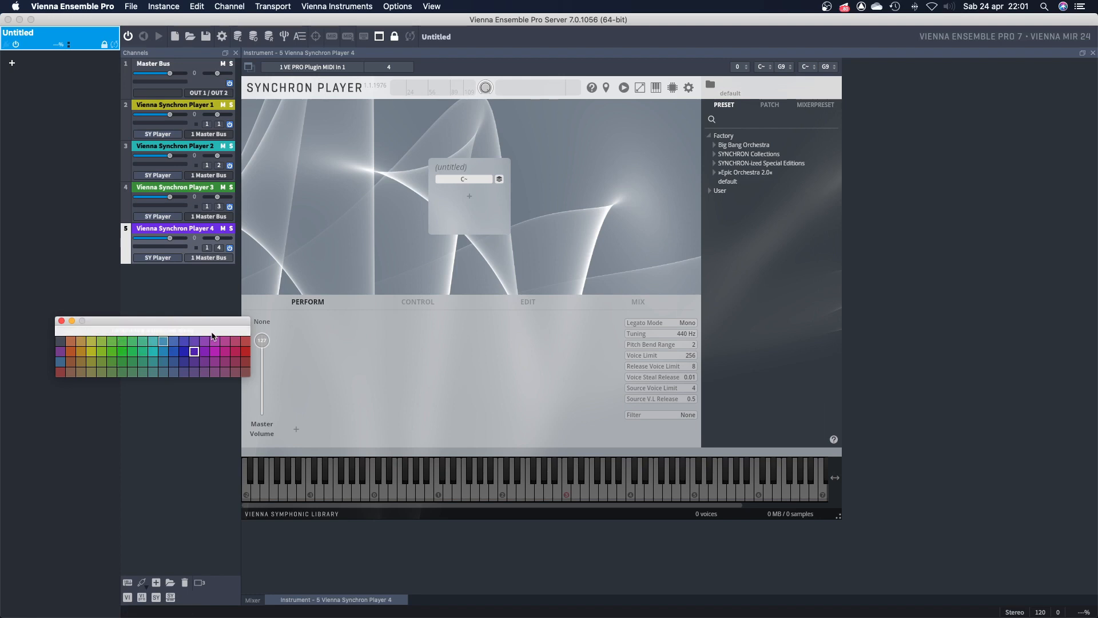
Open the system color dialog for Vienna Synchron Player 4 and choose a muted green on the color wheel.
left_click(168, 331)
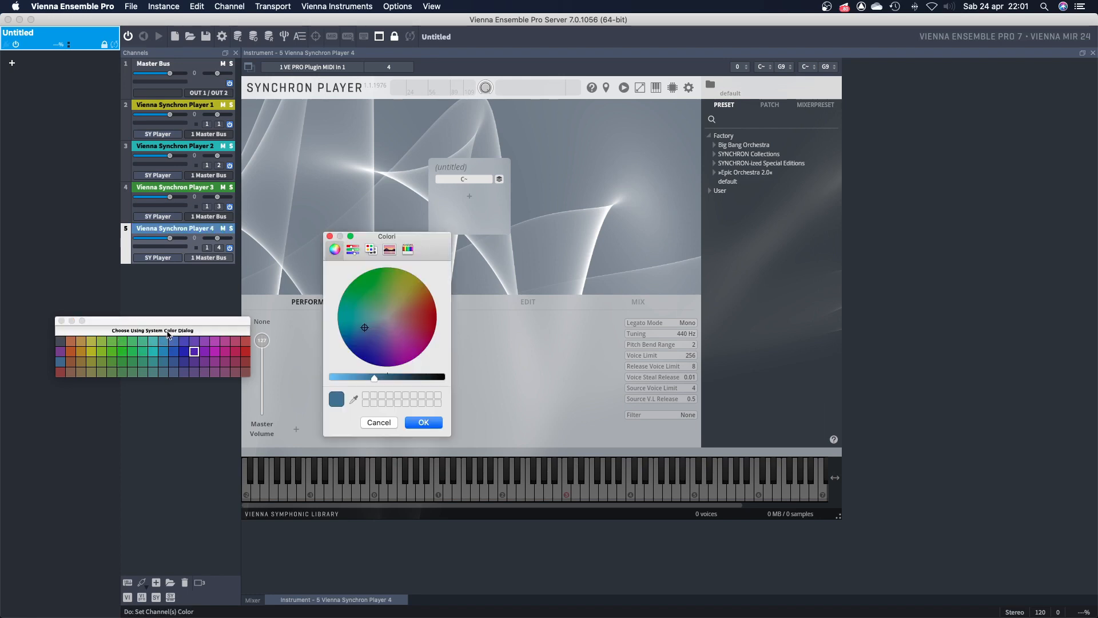
left_click_drag(388, 247, 295, 176)
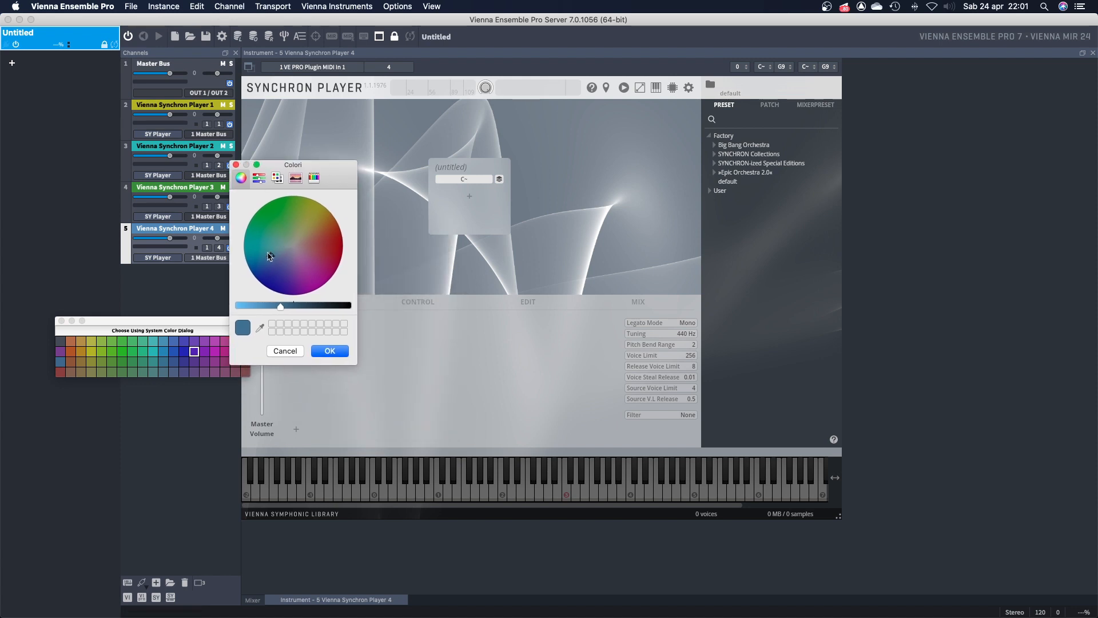
left_click(277, 246)
left_click_drag(277, 246, 290, 235)
Browse the other color pickers and choose a dark green from the Spettro palette for Vienna Synchron Player 4.
left_click(296, 179)
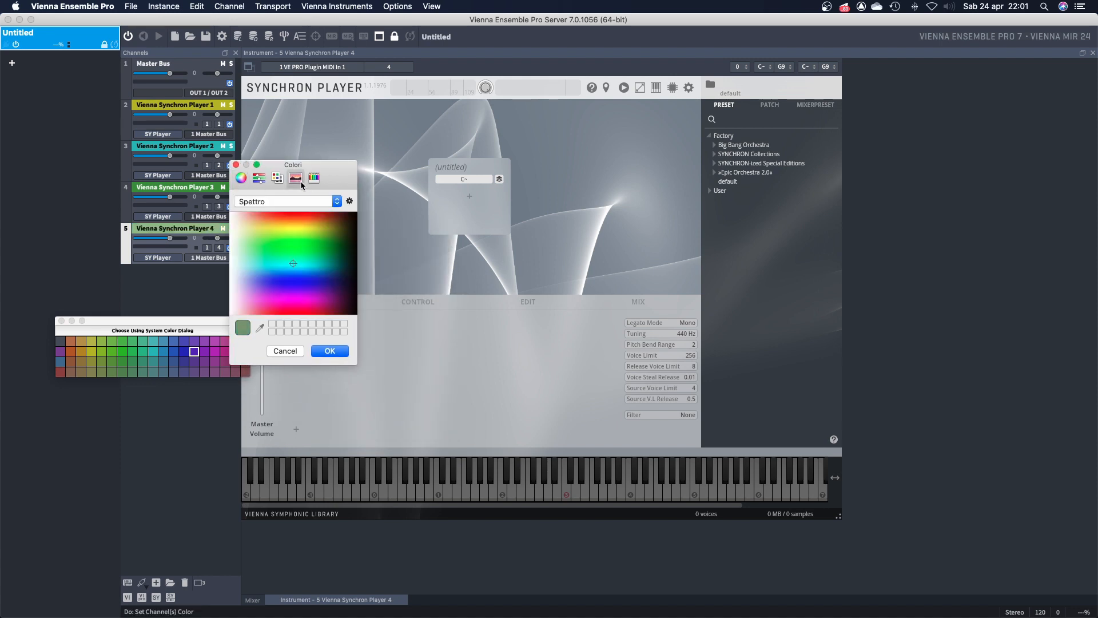
left_click(313, 178)
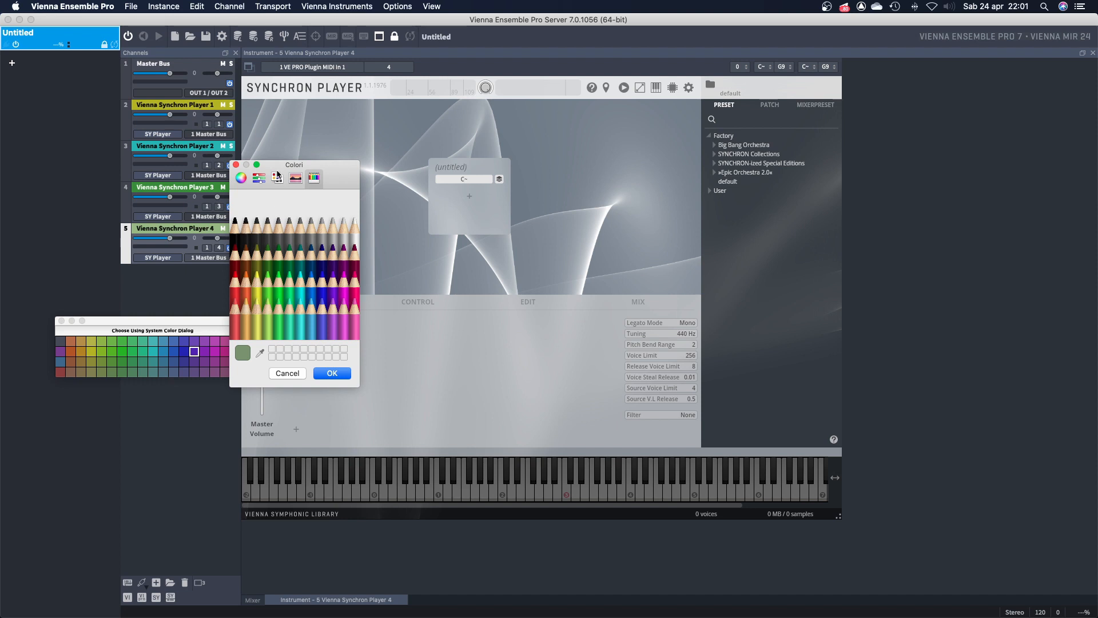
left_click(259, 179)
left_click(277, 179)
left_click(295, 178)
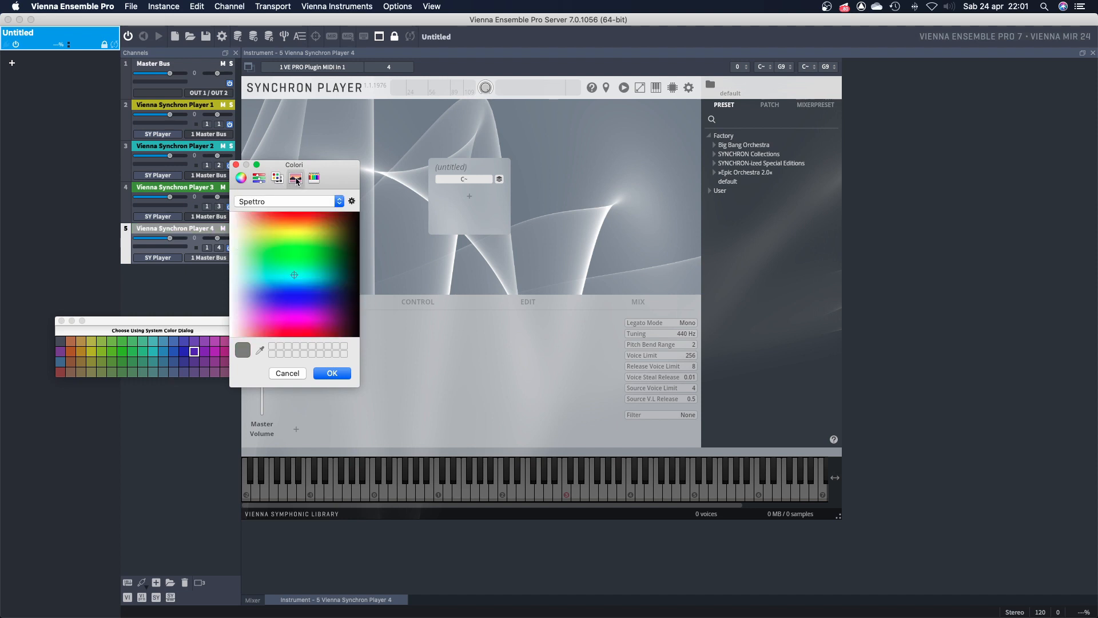
left_click_drag(298, 265, 336, 245)
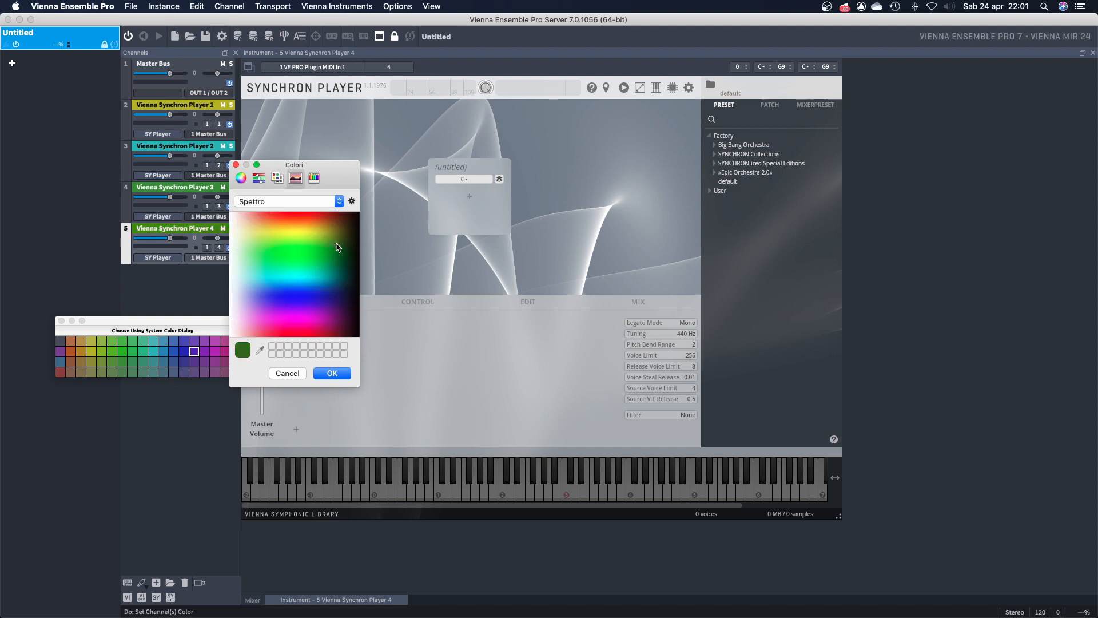
Color Vienna Synchron Player 4 magenta using the color wheel and its brightness control, and accept the custom color.
left_click(241, 178)
left_click_drag(293, 212, 323, 285)
mouse_move(301, 329)
left_mouse_down()
mouse_move(253, 328)
mouse_move(280, 330)
left_mouse_up()
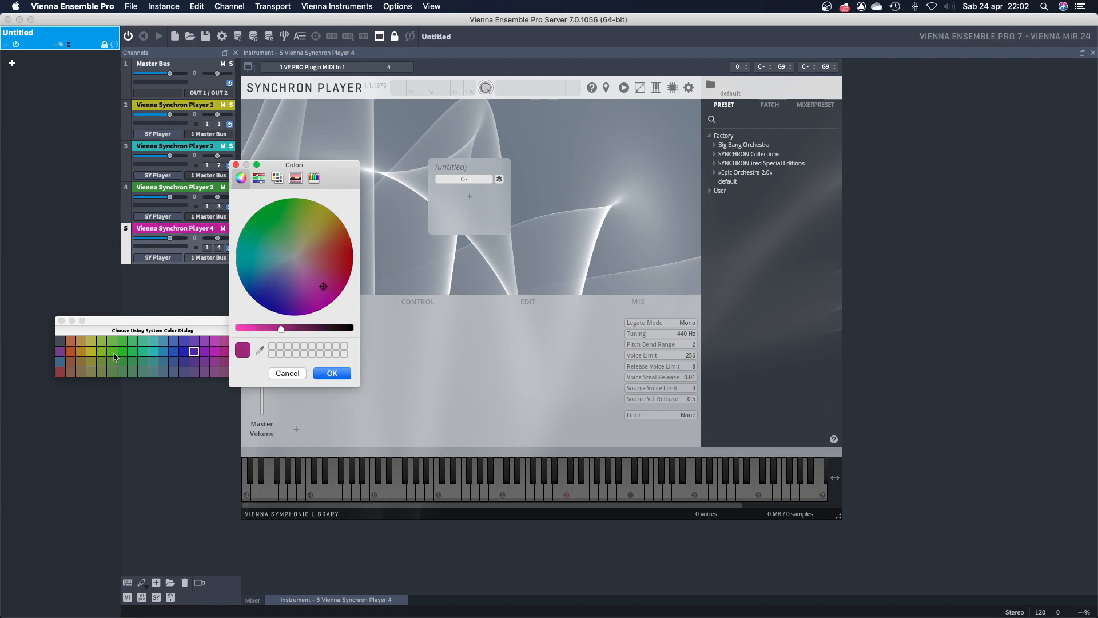
left_click(331, 372)
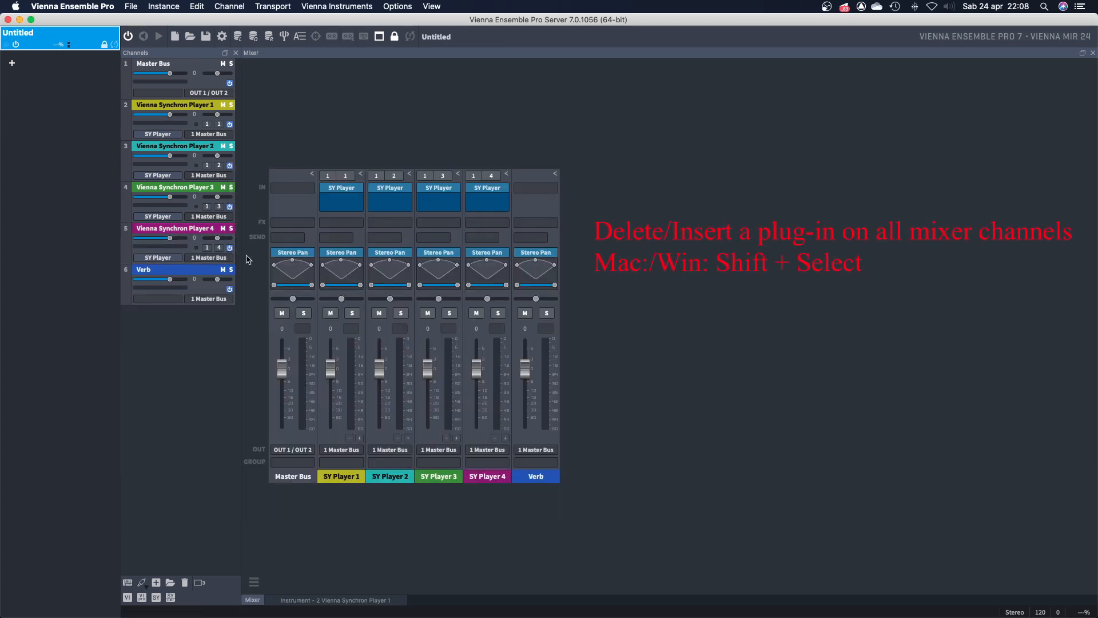
Delete the Stereo Pan plug-in from all mixer channels at once and insert Vienna Compressor Pro on all of them instead.
left_click(309, 255)
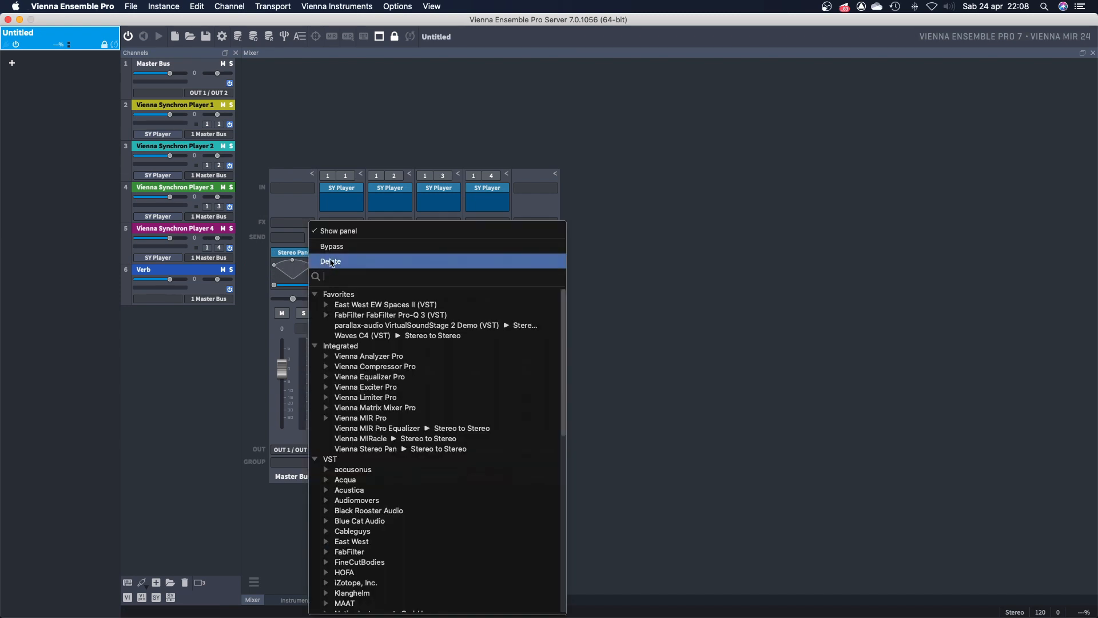
left_click(330, 261)
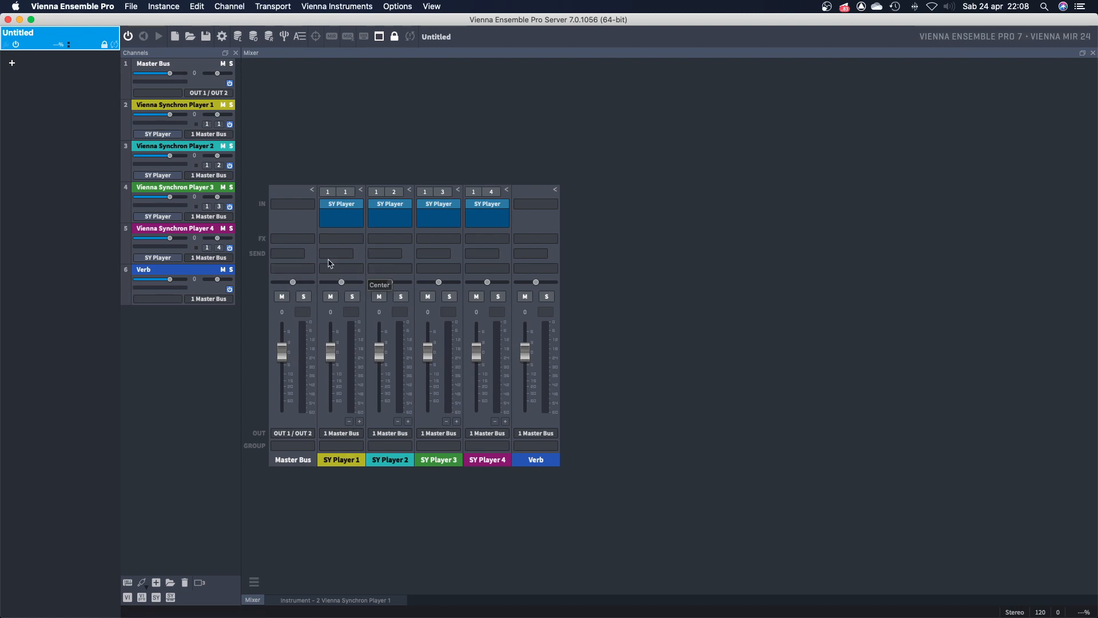
left_click(312, 269)
left_click(365, 370)
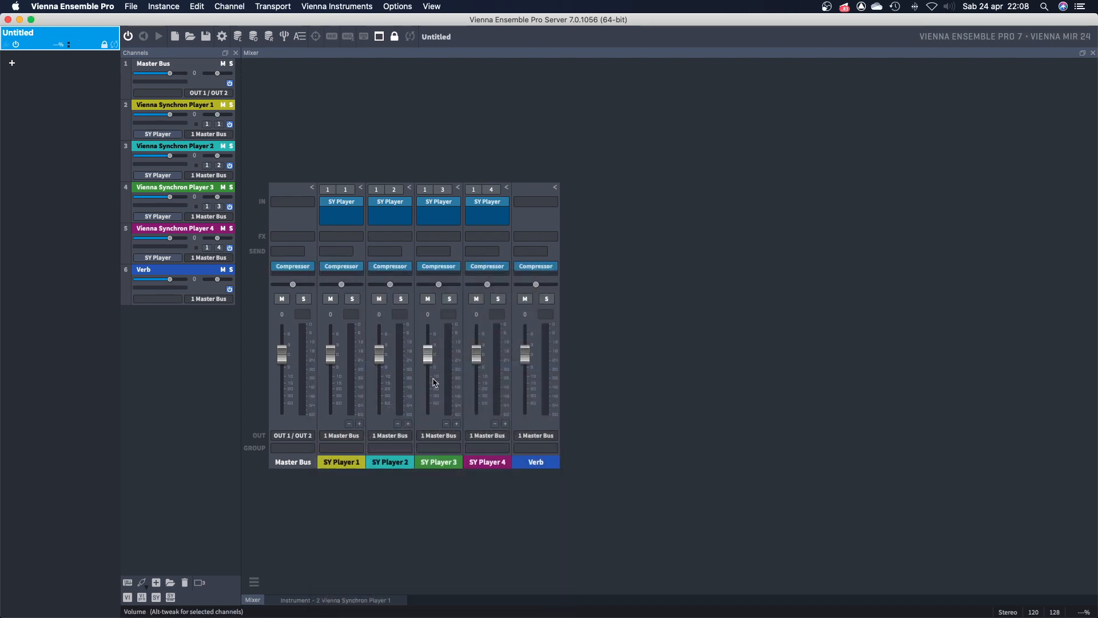
Remove the Compressor plug-in from all mixer channels and insert Vienna Compressor Pro only on the selected SY Player 1, 2 and 3 channels.
left_click(314, 269)
left_click(335, 260)
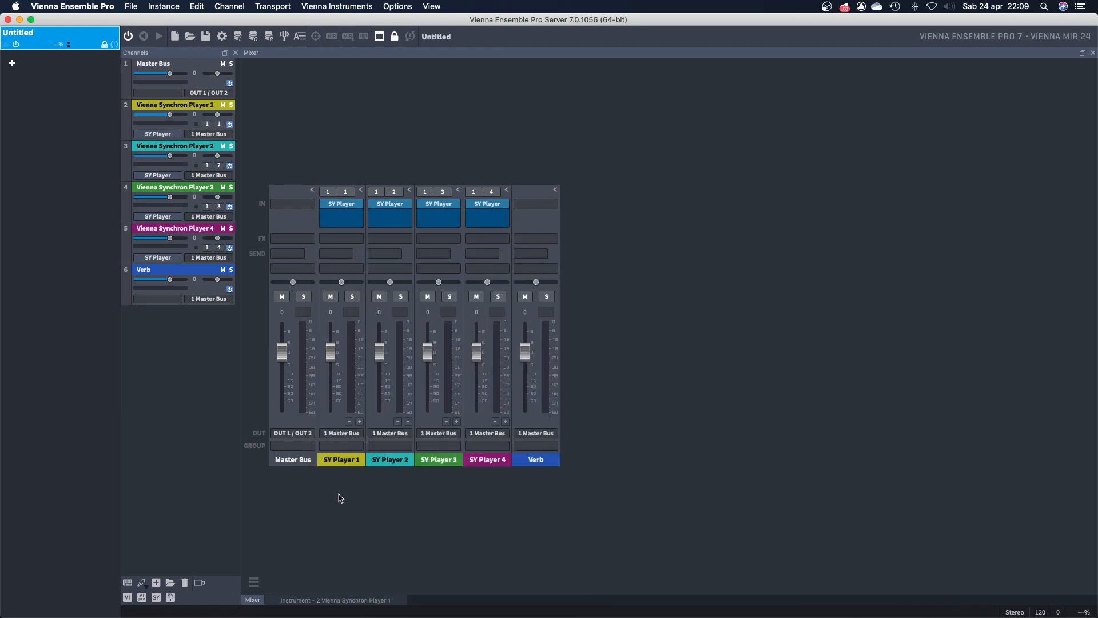
left_click_drag(339, 495, 451, 426)
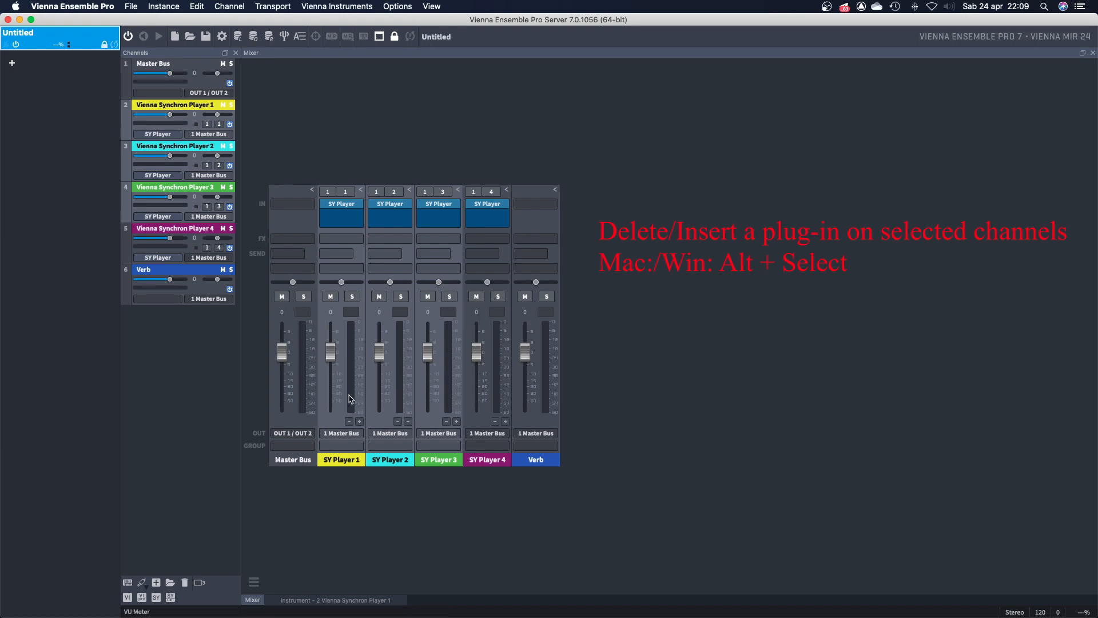
left_click(356, 268)
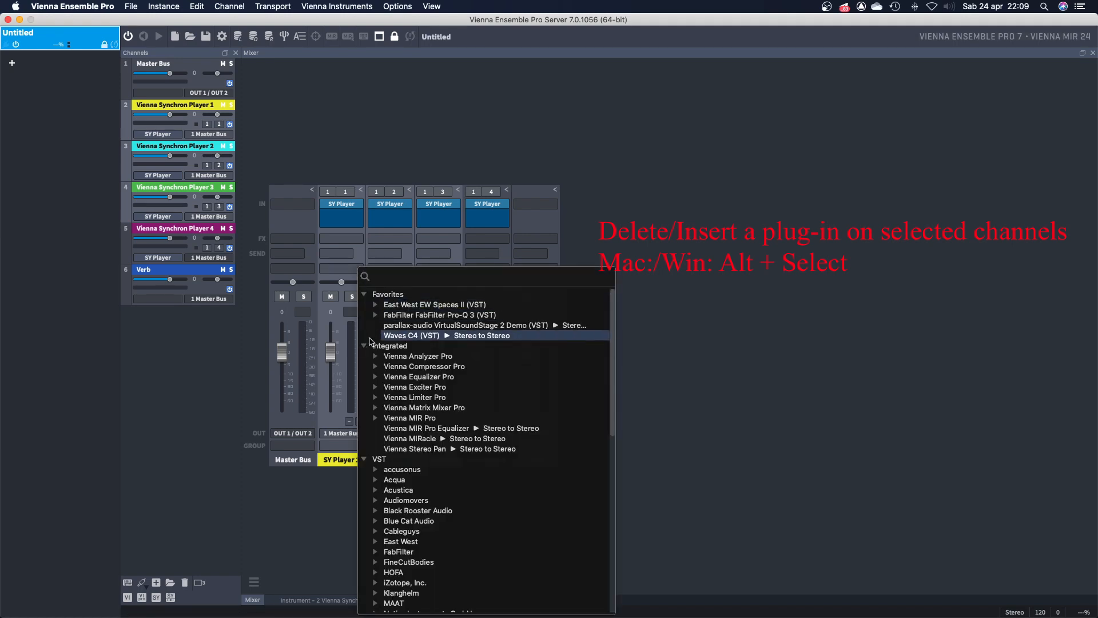
left_click(381, 366, "alt")
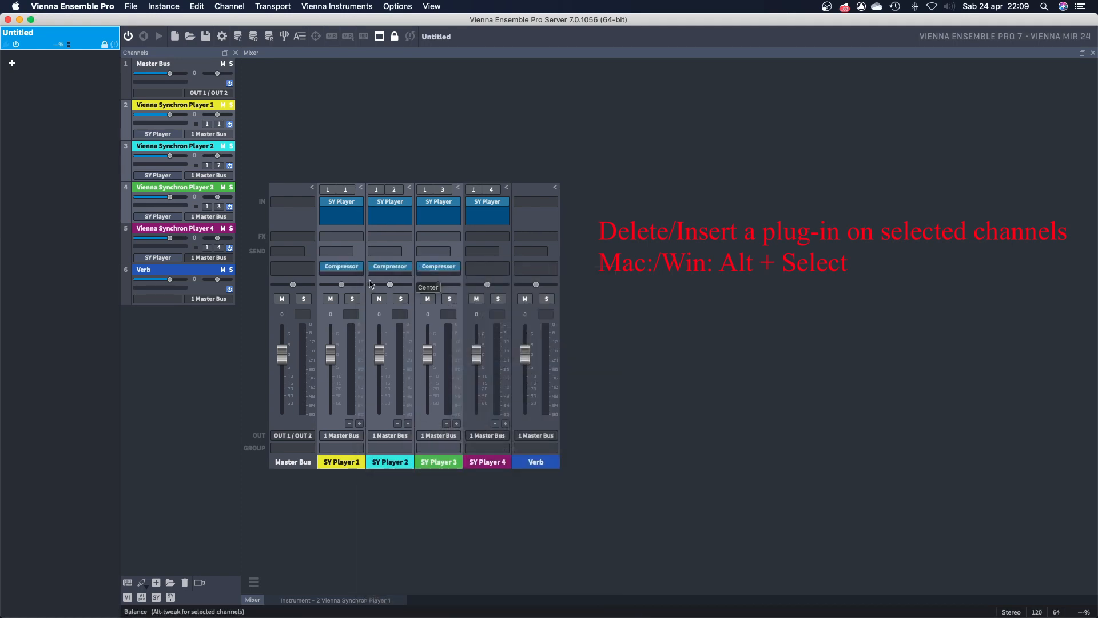
Add a send to the 6 Verb bus on the SY Player 1 channel and set its send amount to 2.
left_click(486, 462)
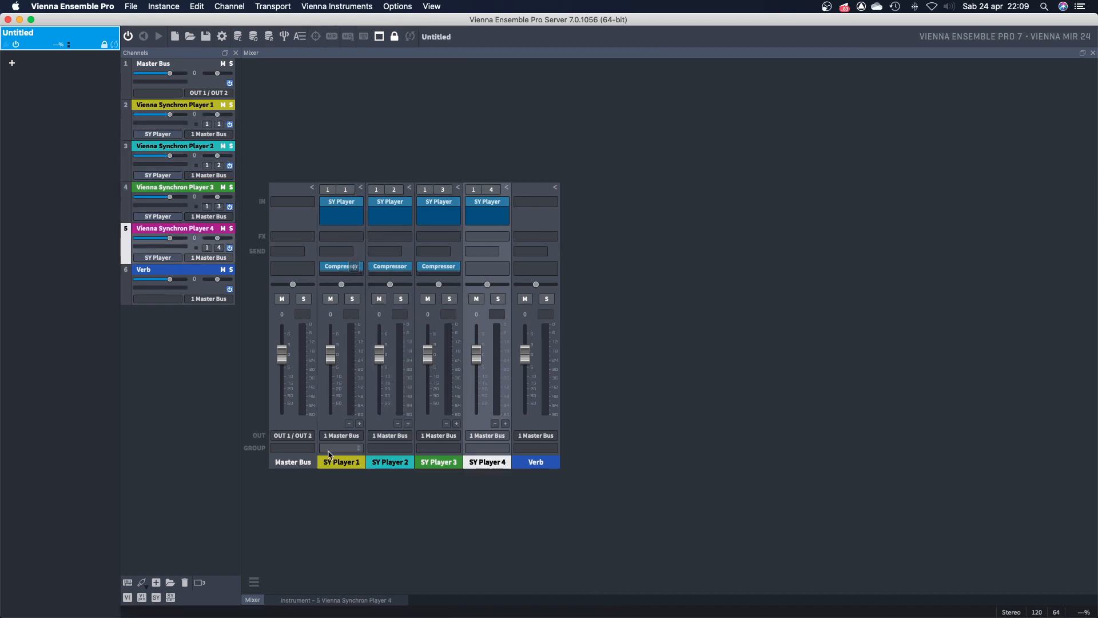
left_click_drag(341, 511, 491, 402)
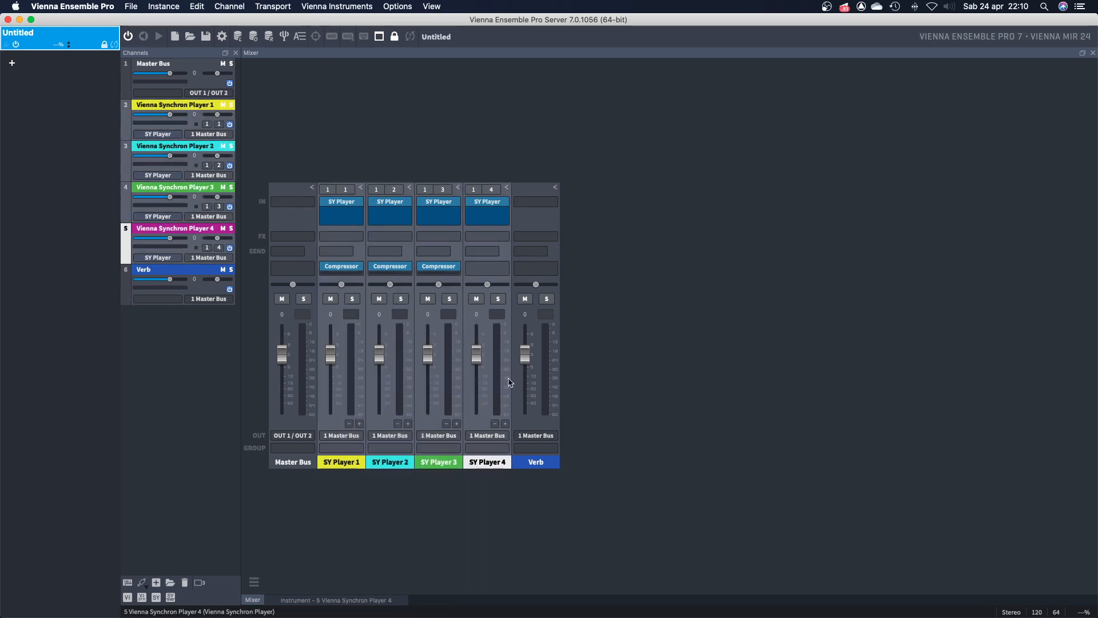
left_click(349, 253)
mouse_move(350, 282)
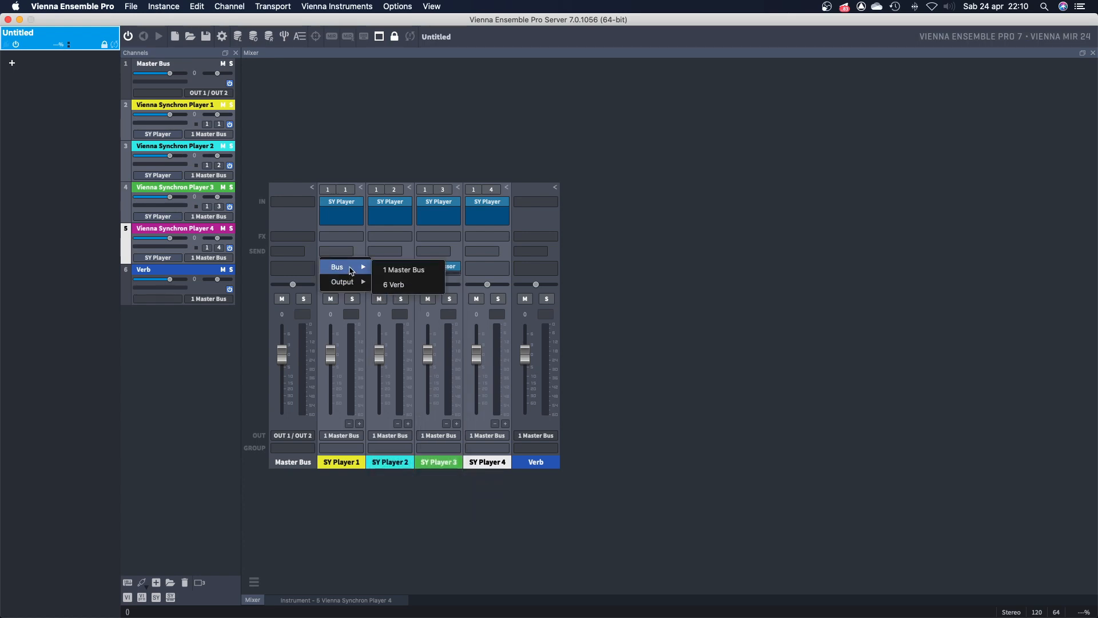
left_click(411, 285)
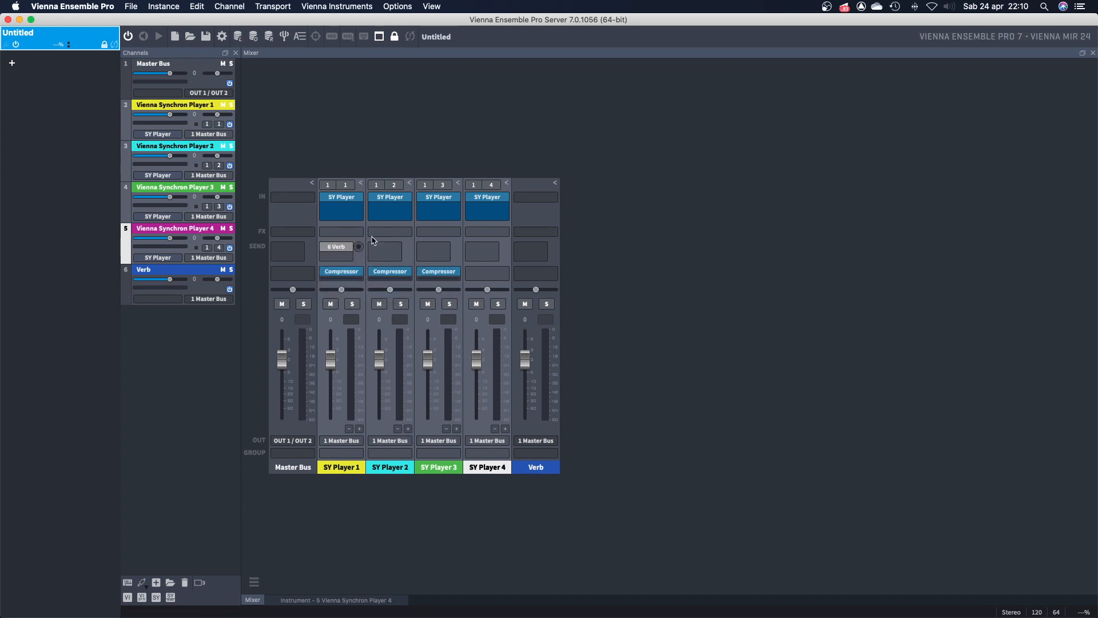
double_click(359, 248)
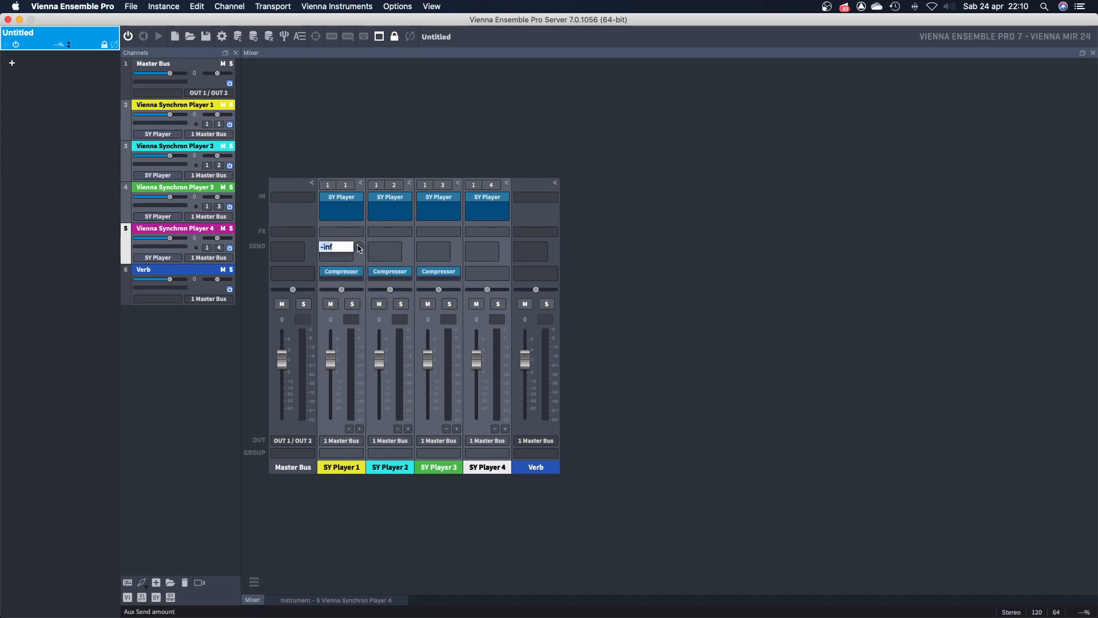
type("2")
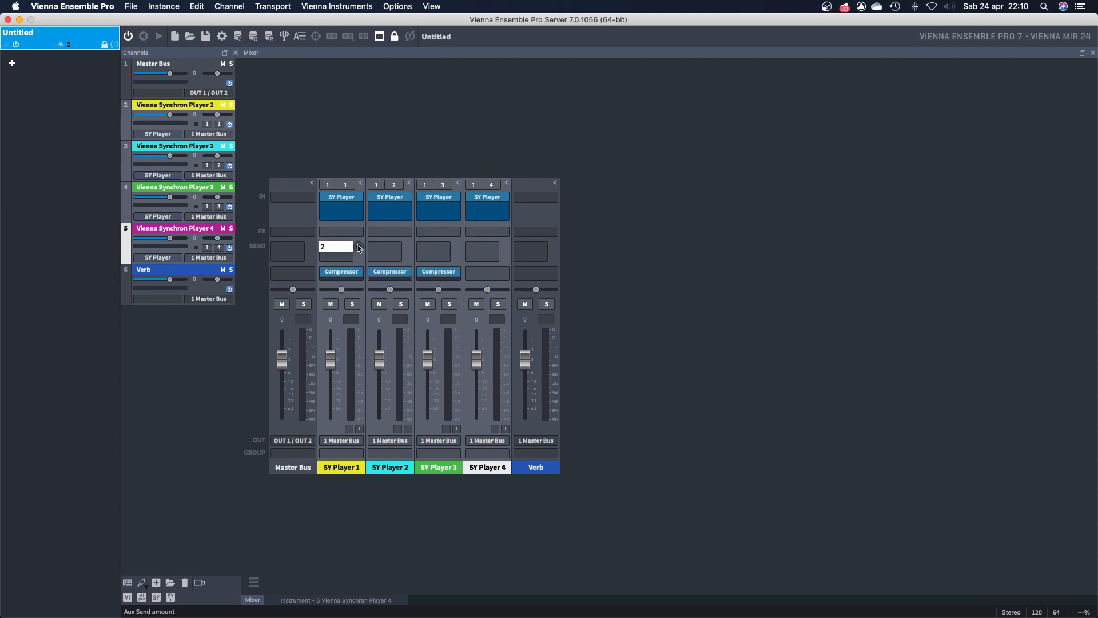
key("Return")
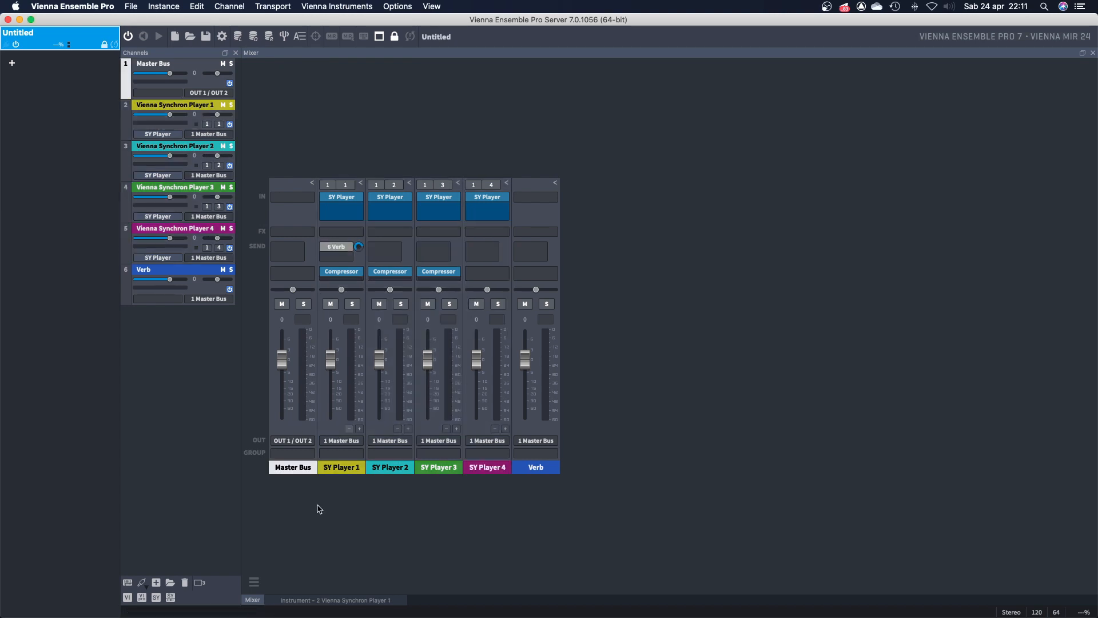
Copy the sends of SY Player 1 and paste them onto the selected SY Player 2, 3 and 4 channels.
left_click(332, 424)
right_click(340, 432)
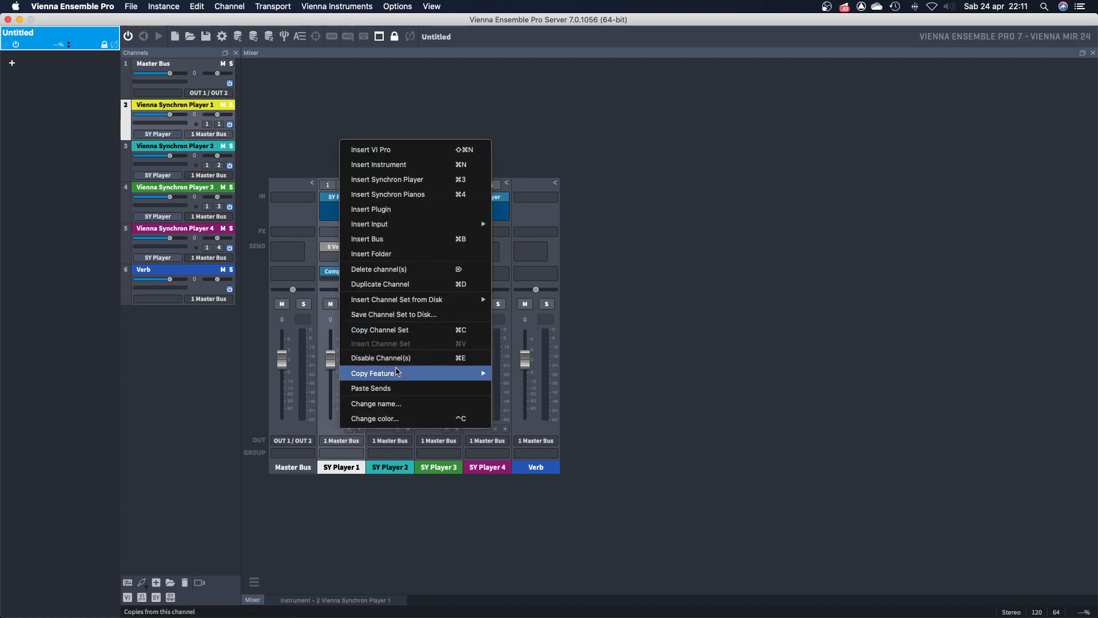
mouse_move(397, 373)
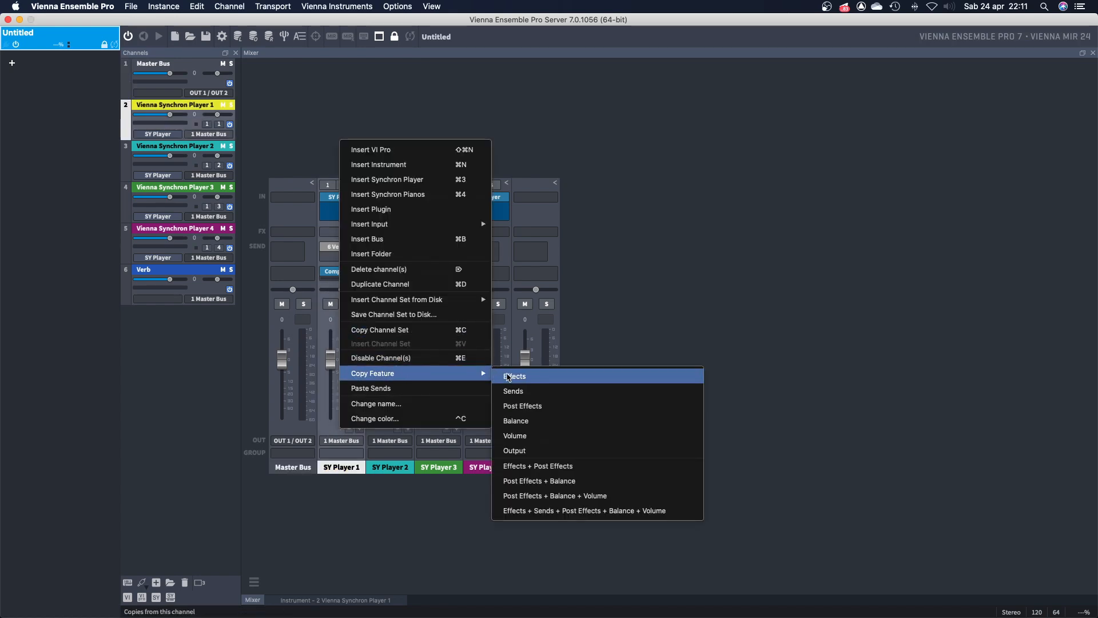
left_click(518, 394)
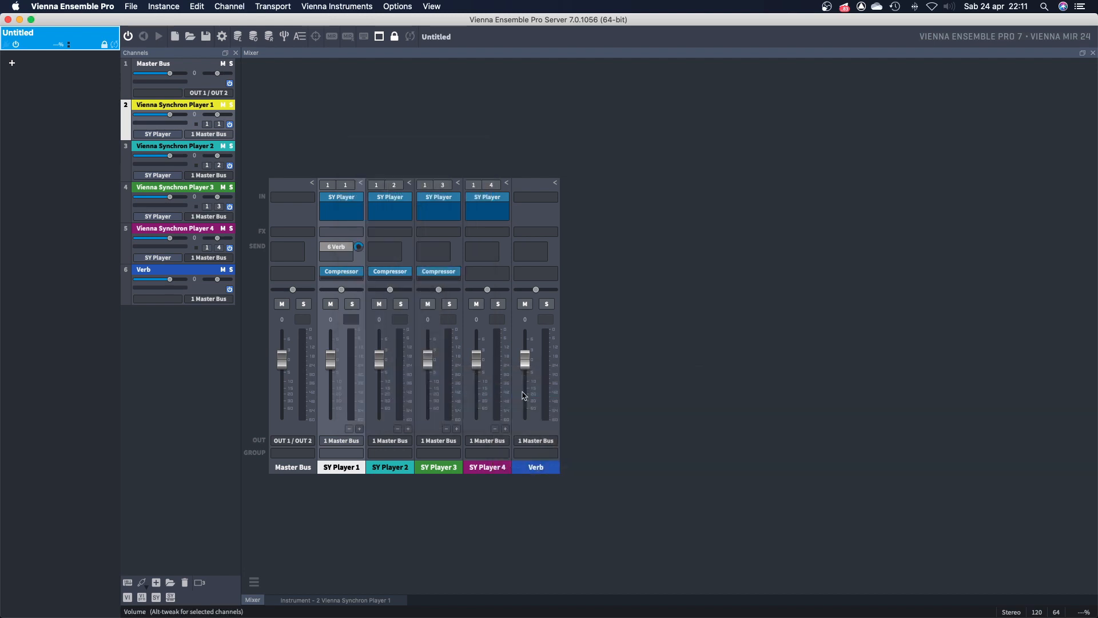
left_click_drag(384, 512, 475, 355)
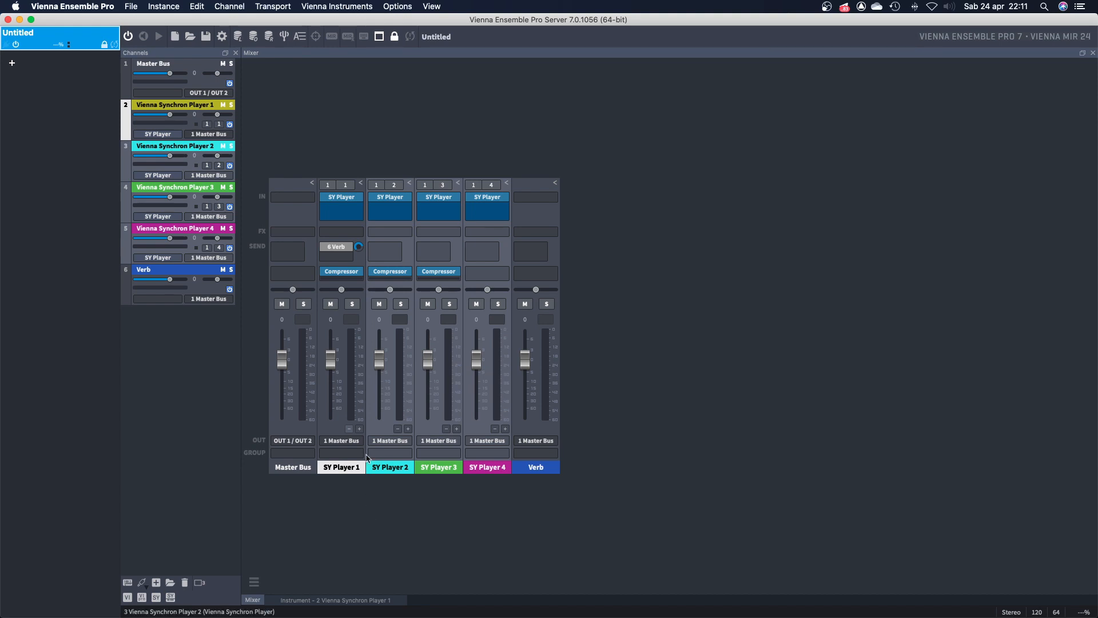
right_click(388, 432)
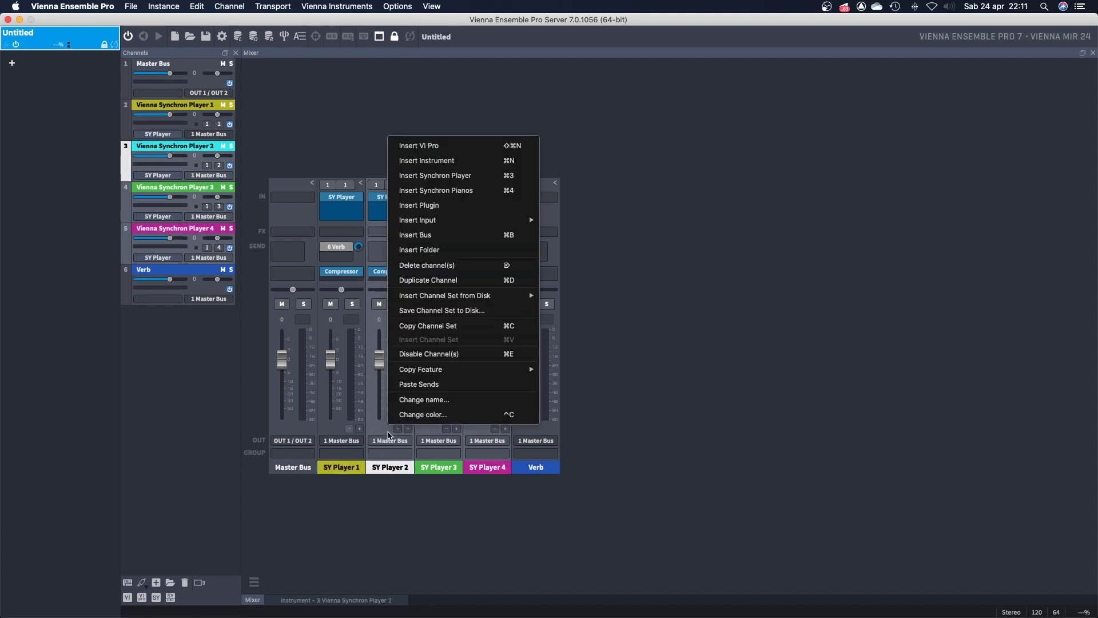
left_click(431, 385)
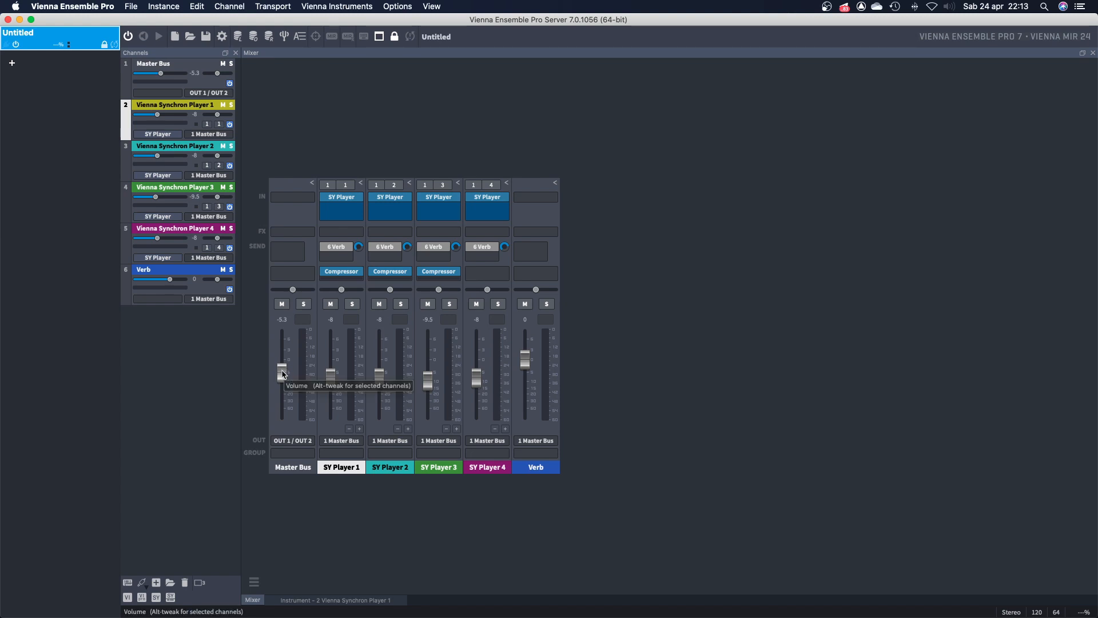
Reset the Master Bus volume to 0 and select the SY Player 1 to 4 channels to lower their volumes together.
double_click(282, 374)
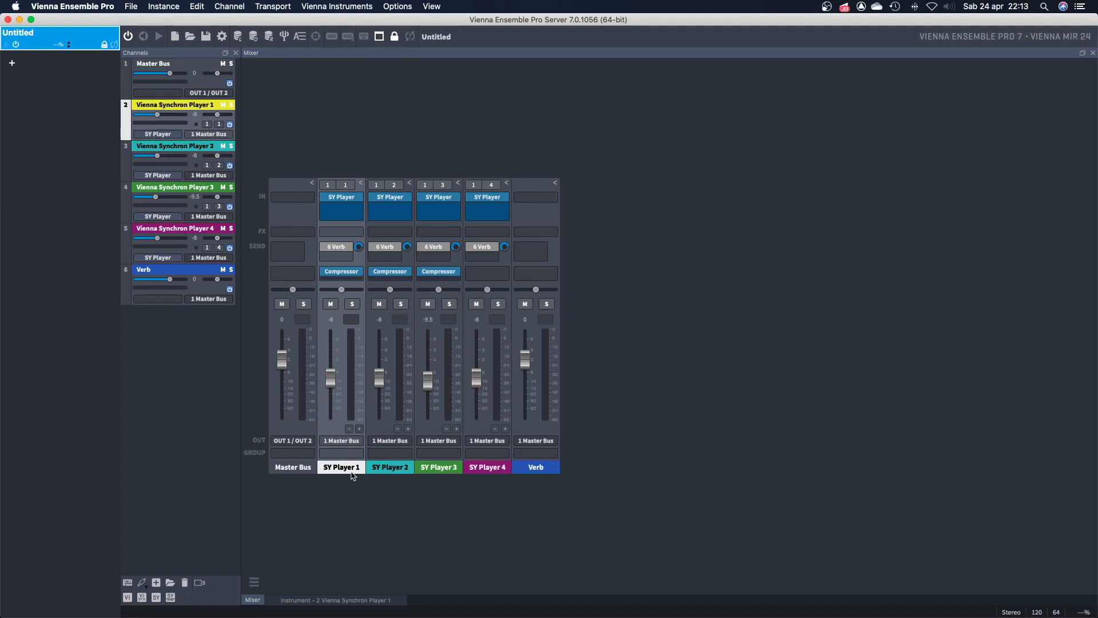
left_click_drag(342, 515, 477, 387)
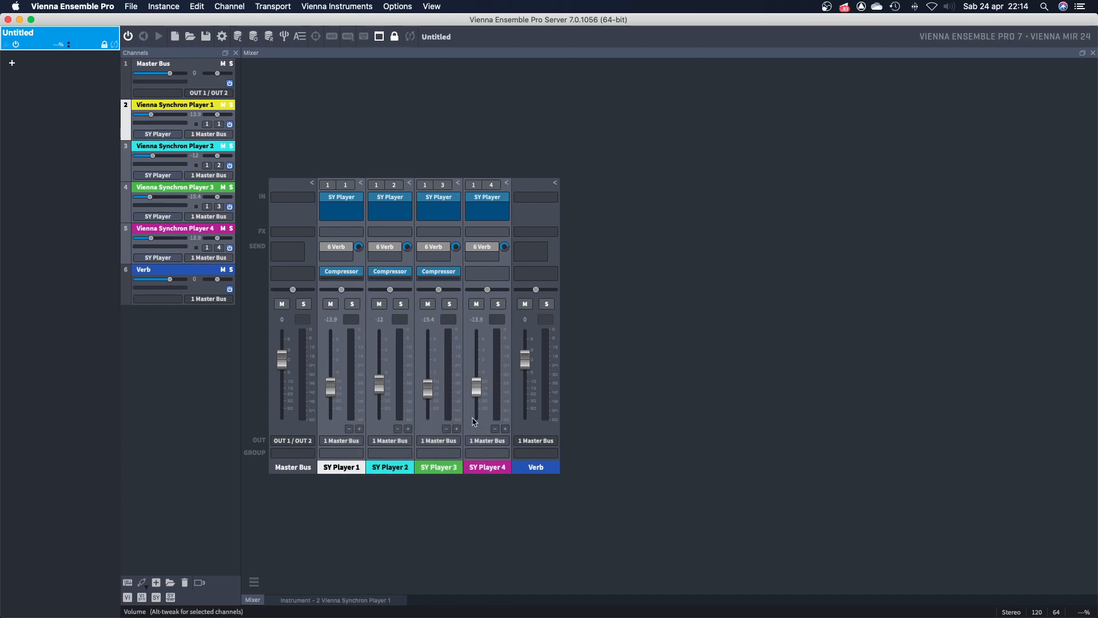